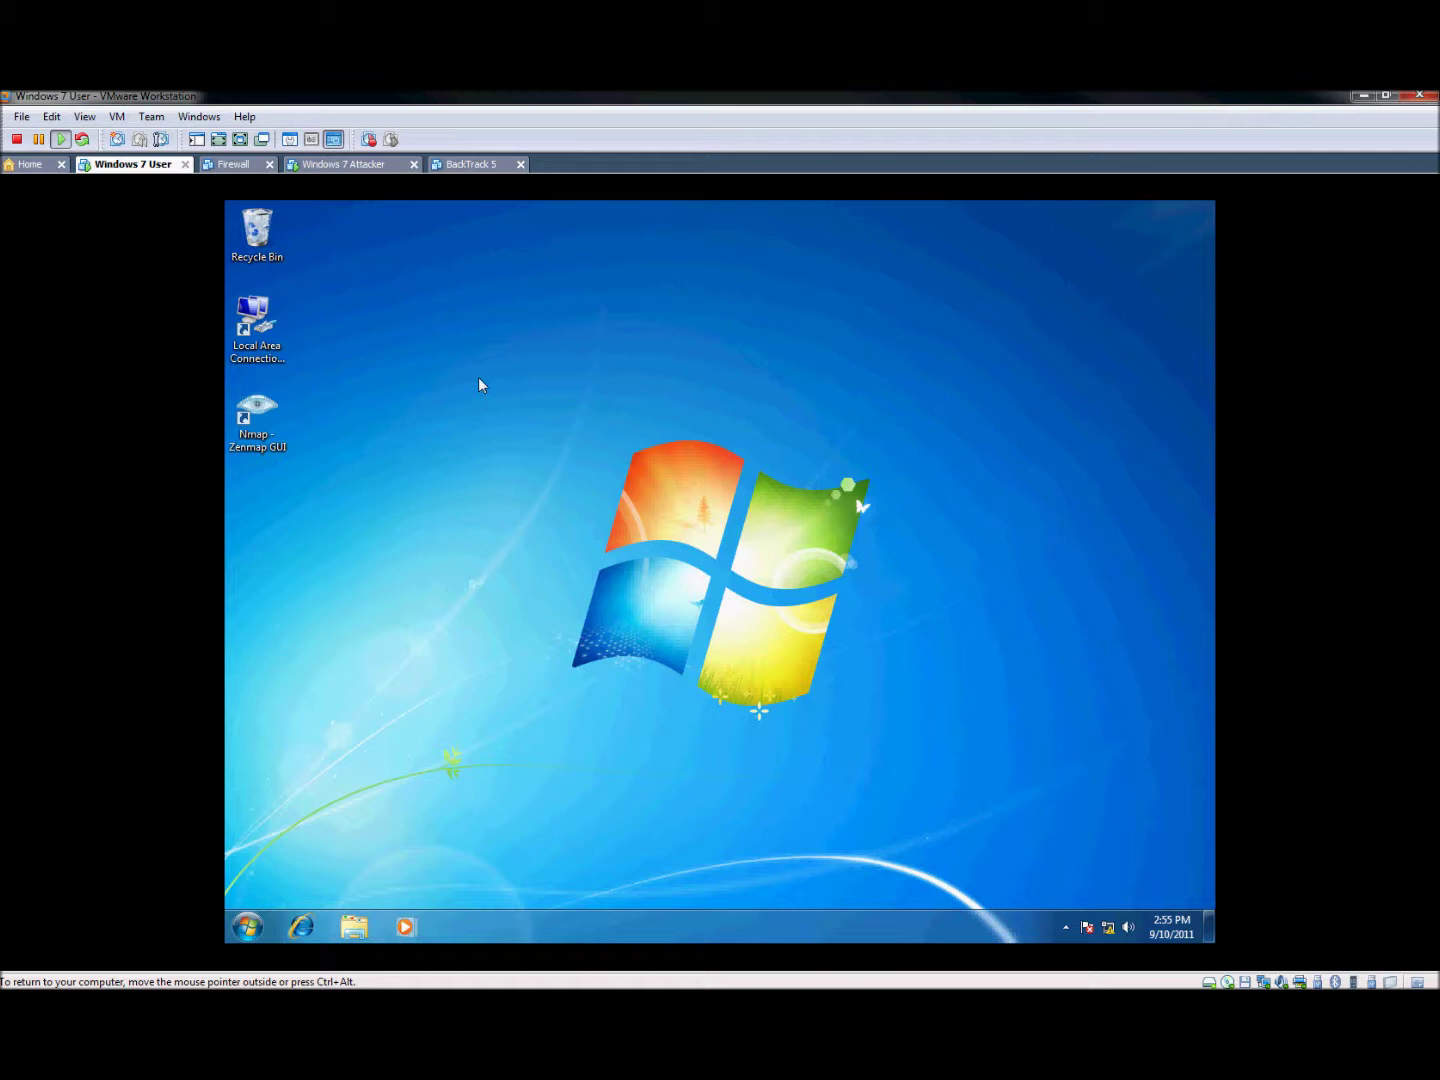
Bring up the Windows 7 Attacker virtual machine, showing its Change an Account page
{"action": "left_click_drag", "start_coordinate": [433, 337], "coordinate": [981, 791]}
{"action": "left_click", "coordinate": [351, 166]}
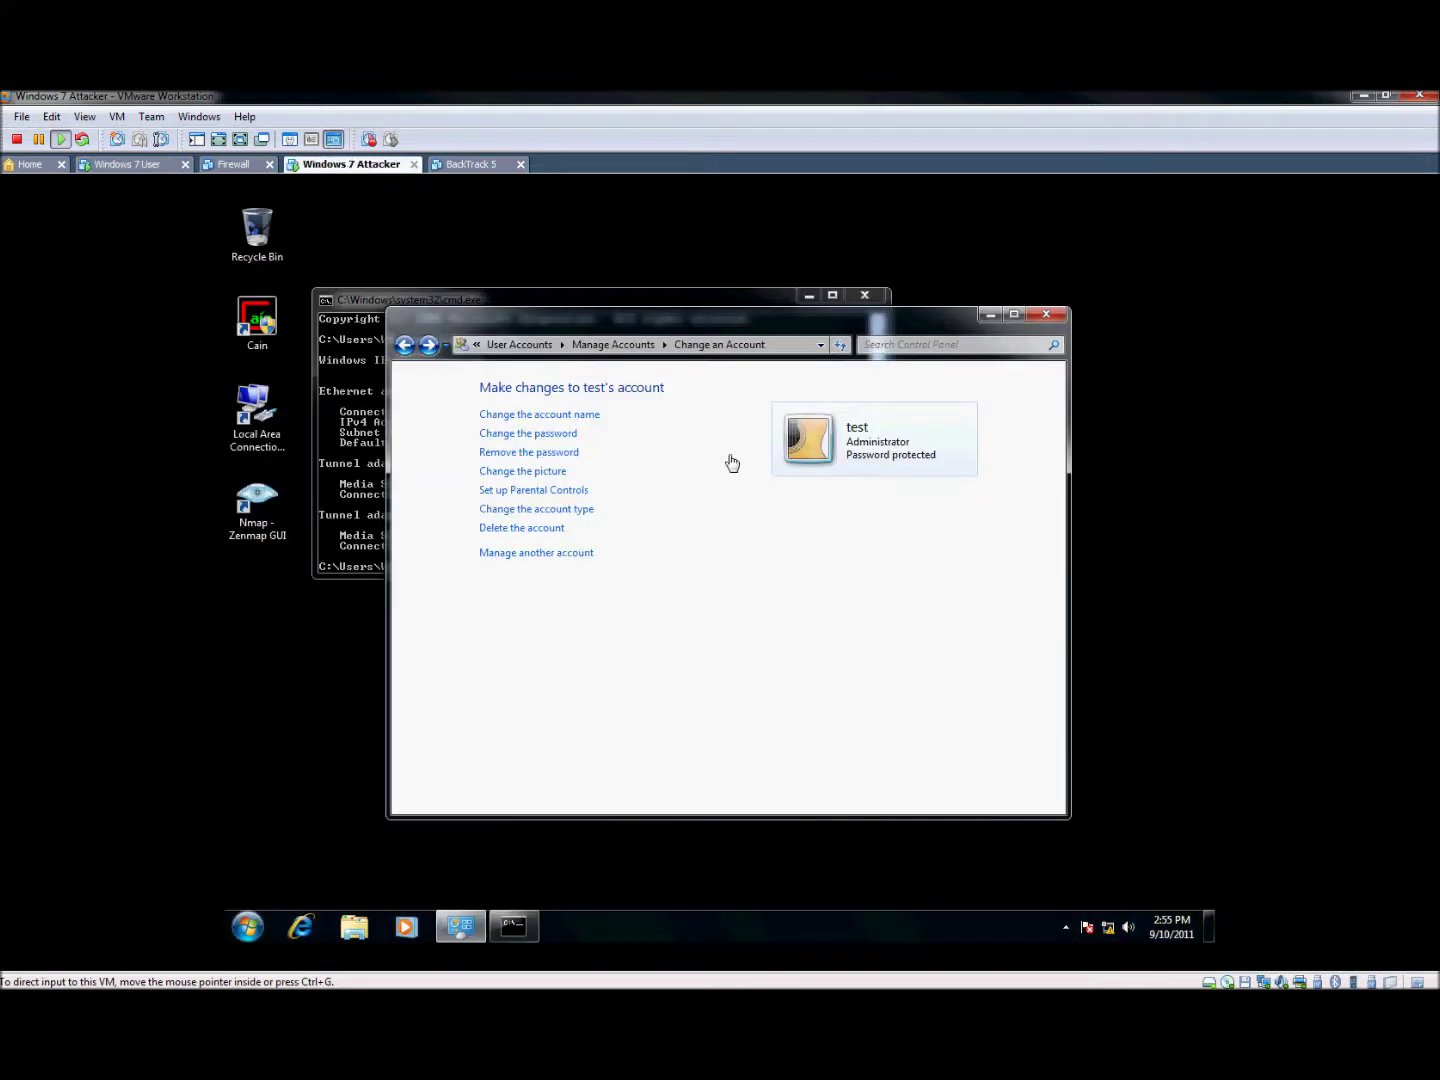
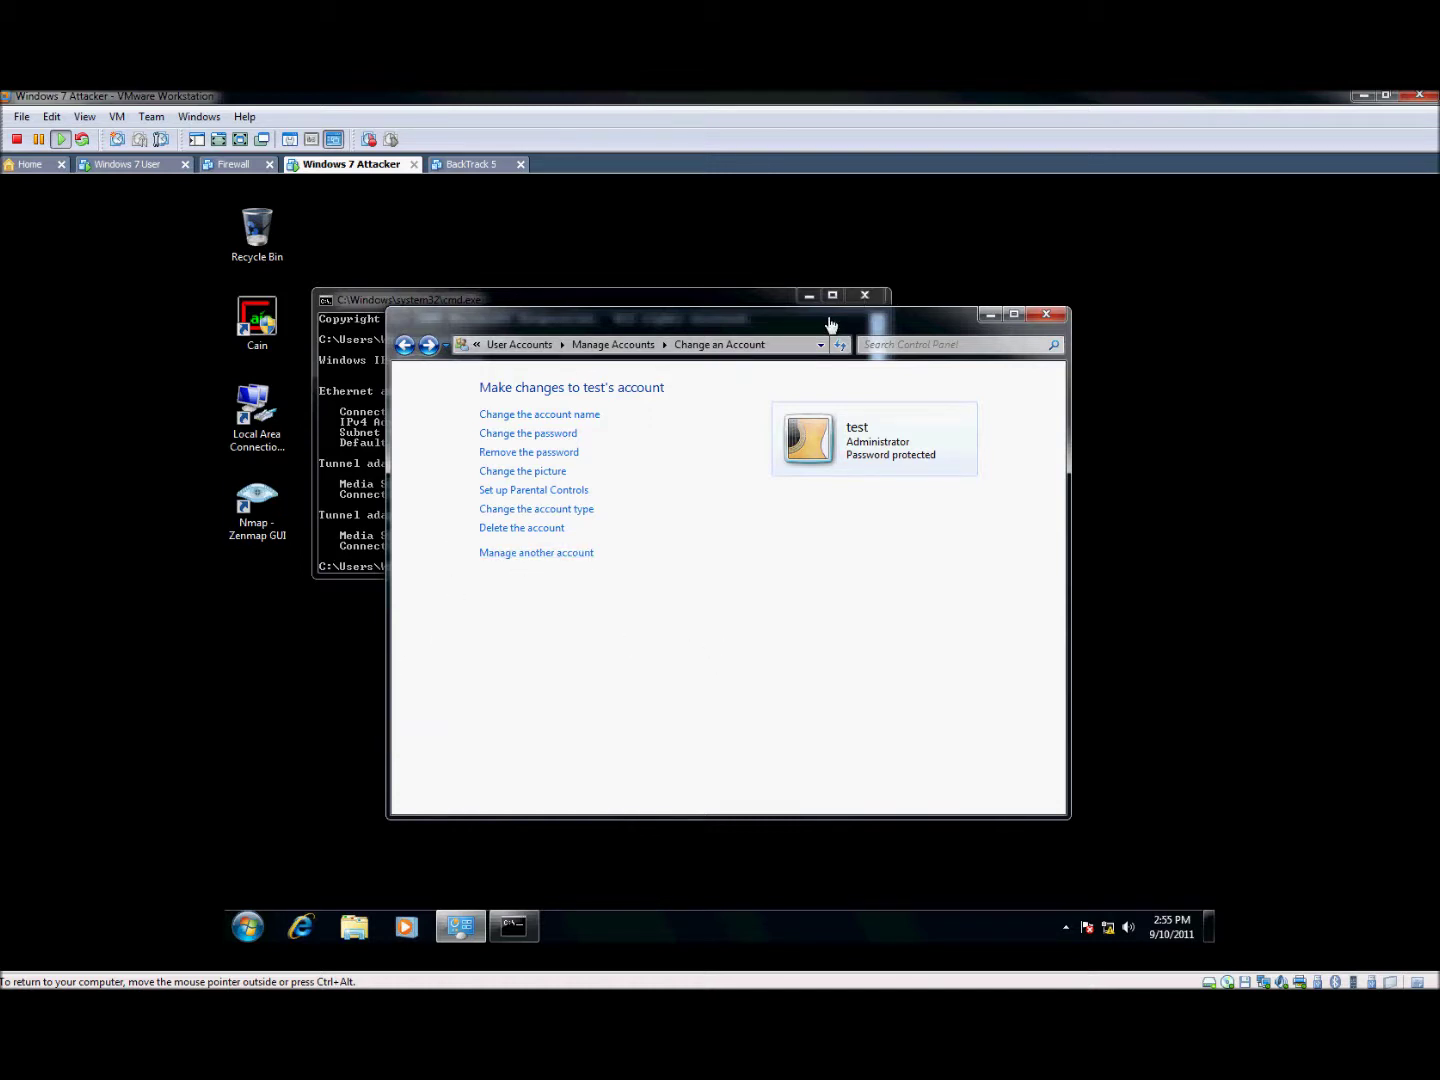
Move the User Accounts window aside and return to the Manage Accounts list
{"action": "left_click_drag", "start_coordinate": [829, 321], "coordinate": [925, 369]}
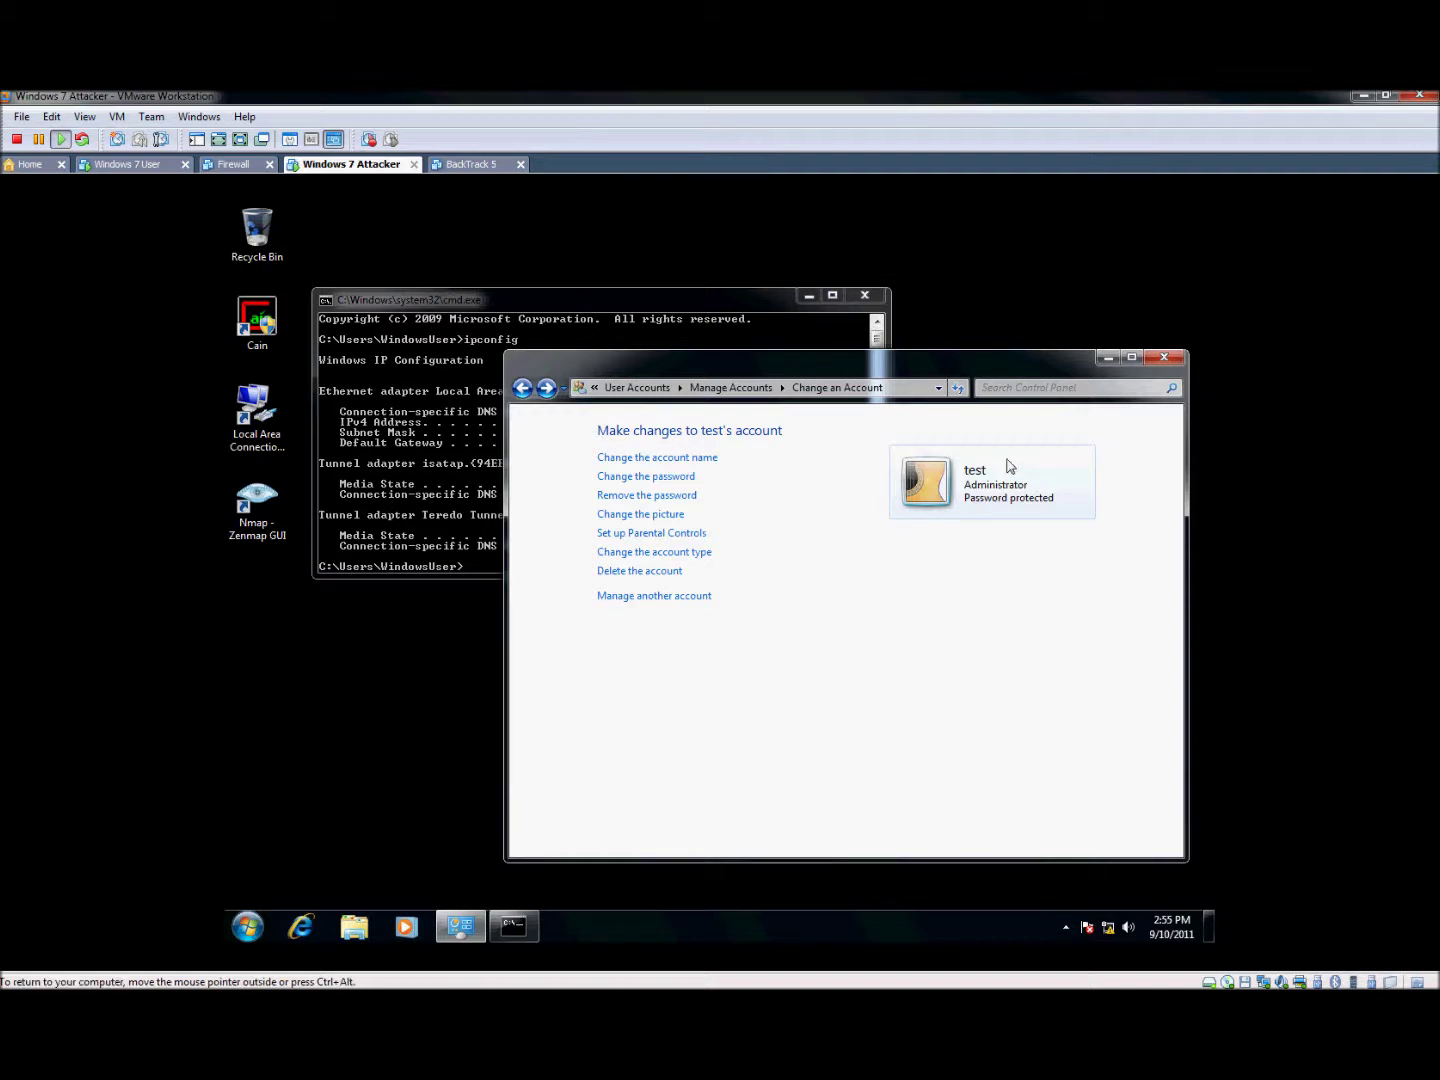
{"action": "left_click", "coordinate": [731, 387]}
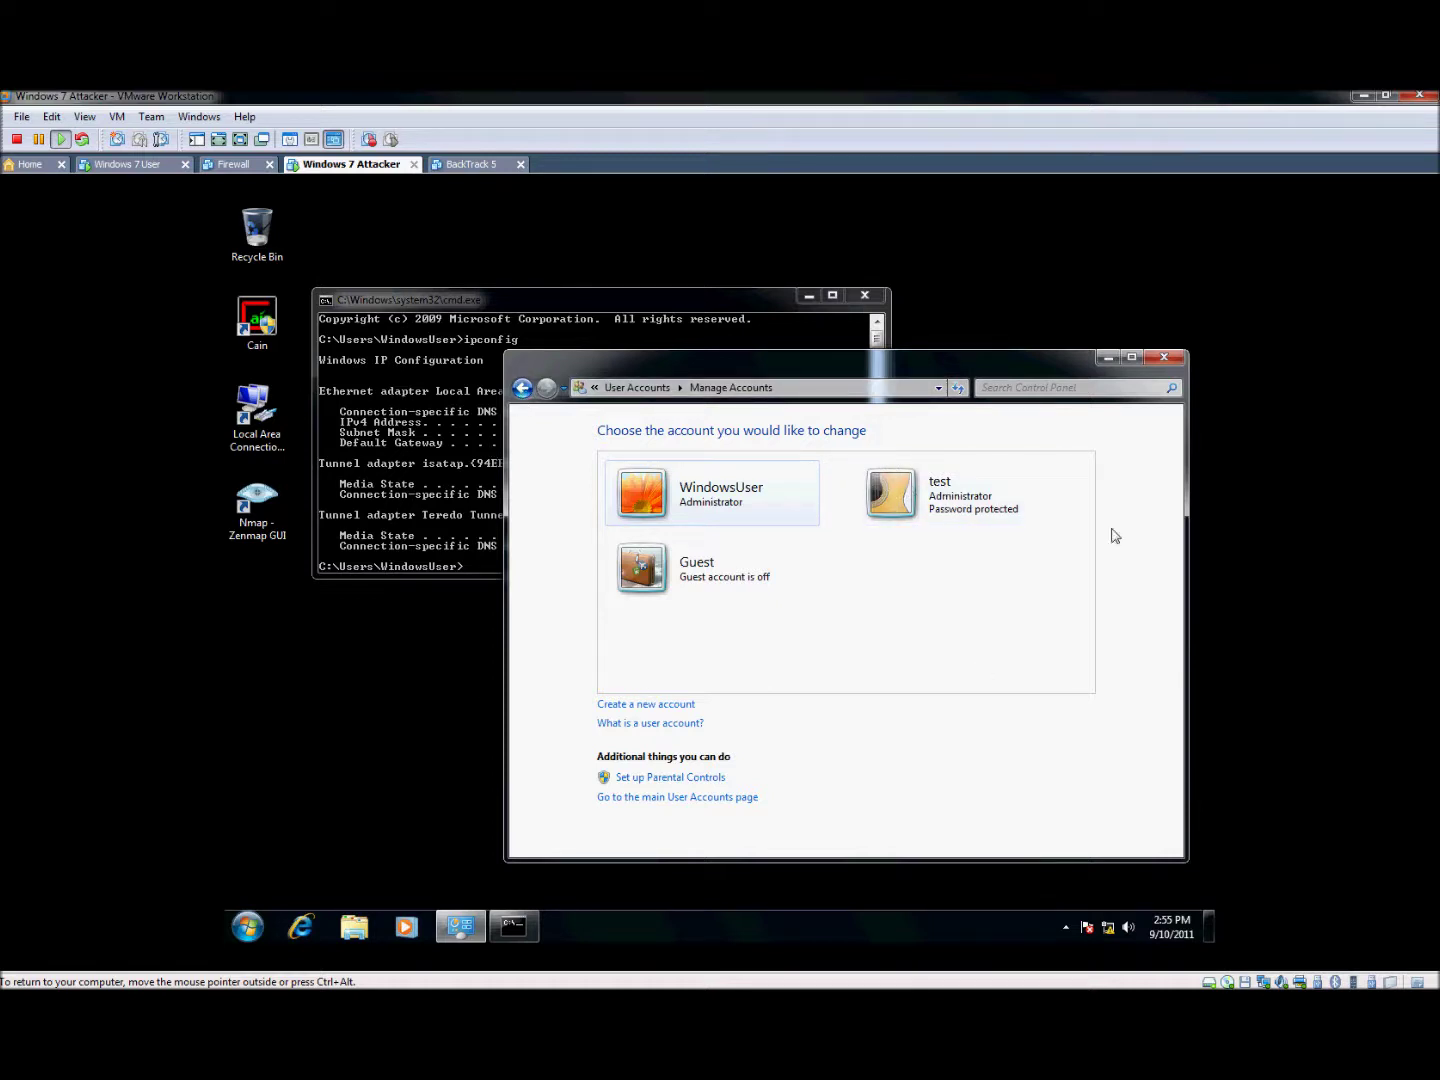
Allow Remote Desktop connections from computers running any version, then show the ipconfig output
{"action": "left_click", "coordinate": [247, 926]}
{"action": "left_click", "coordinate": [505, 733]}
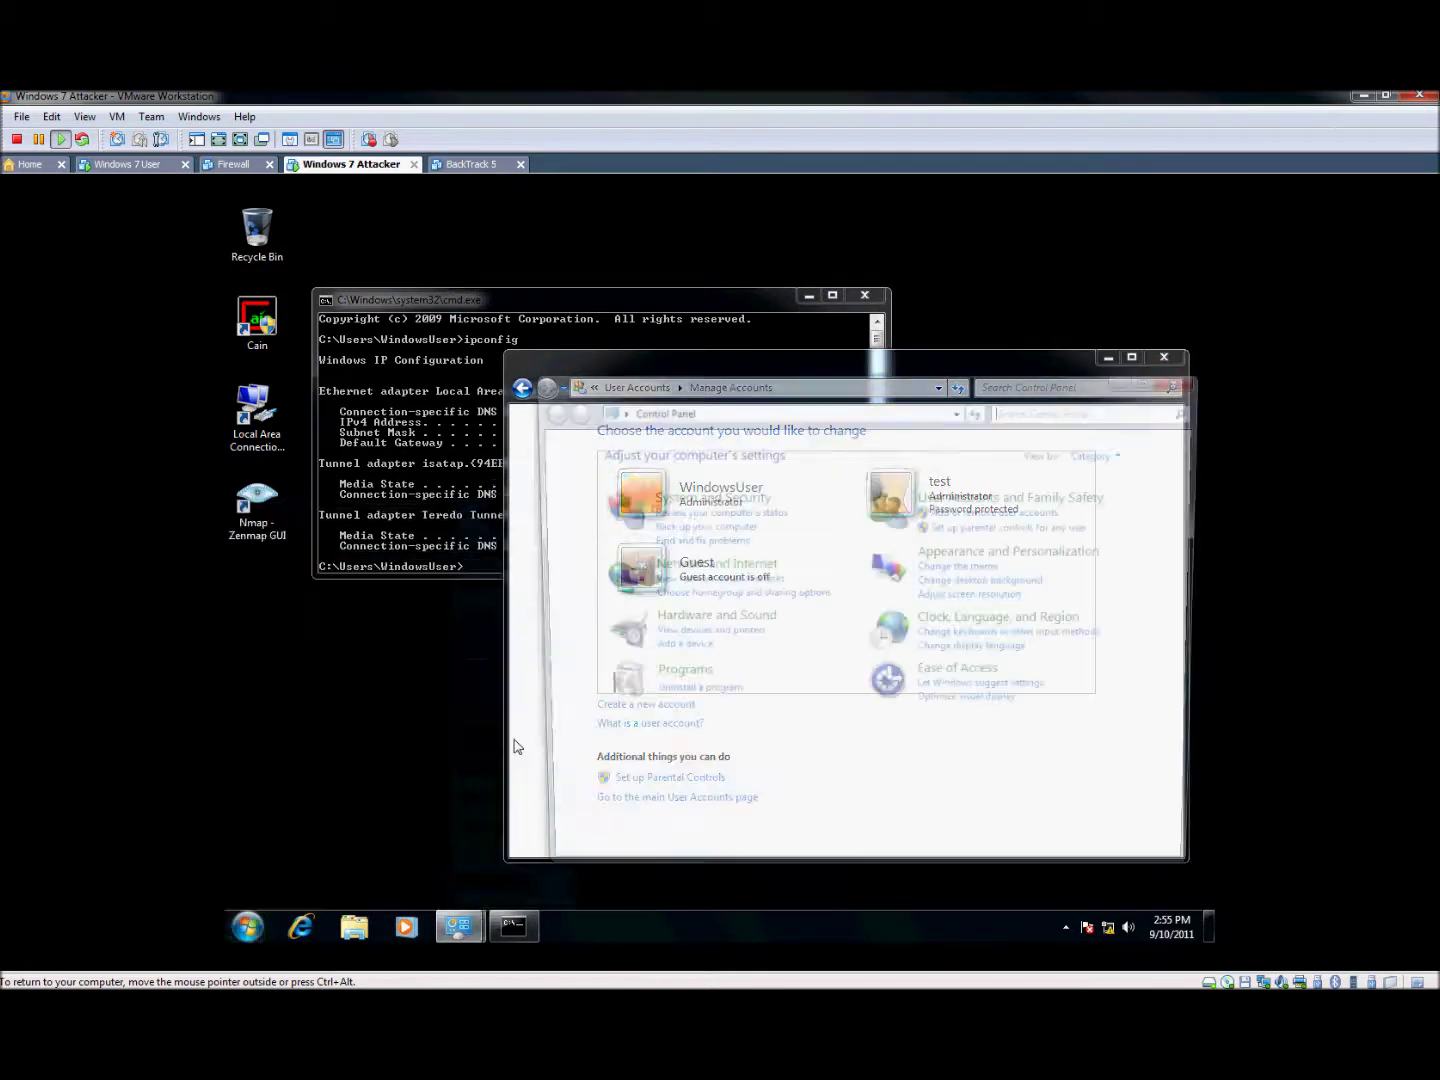
{"action": "left_click", "coordinate": [694, 497]}
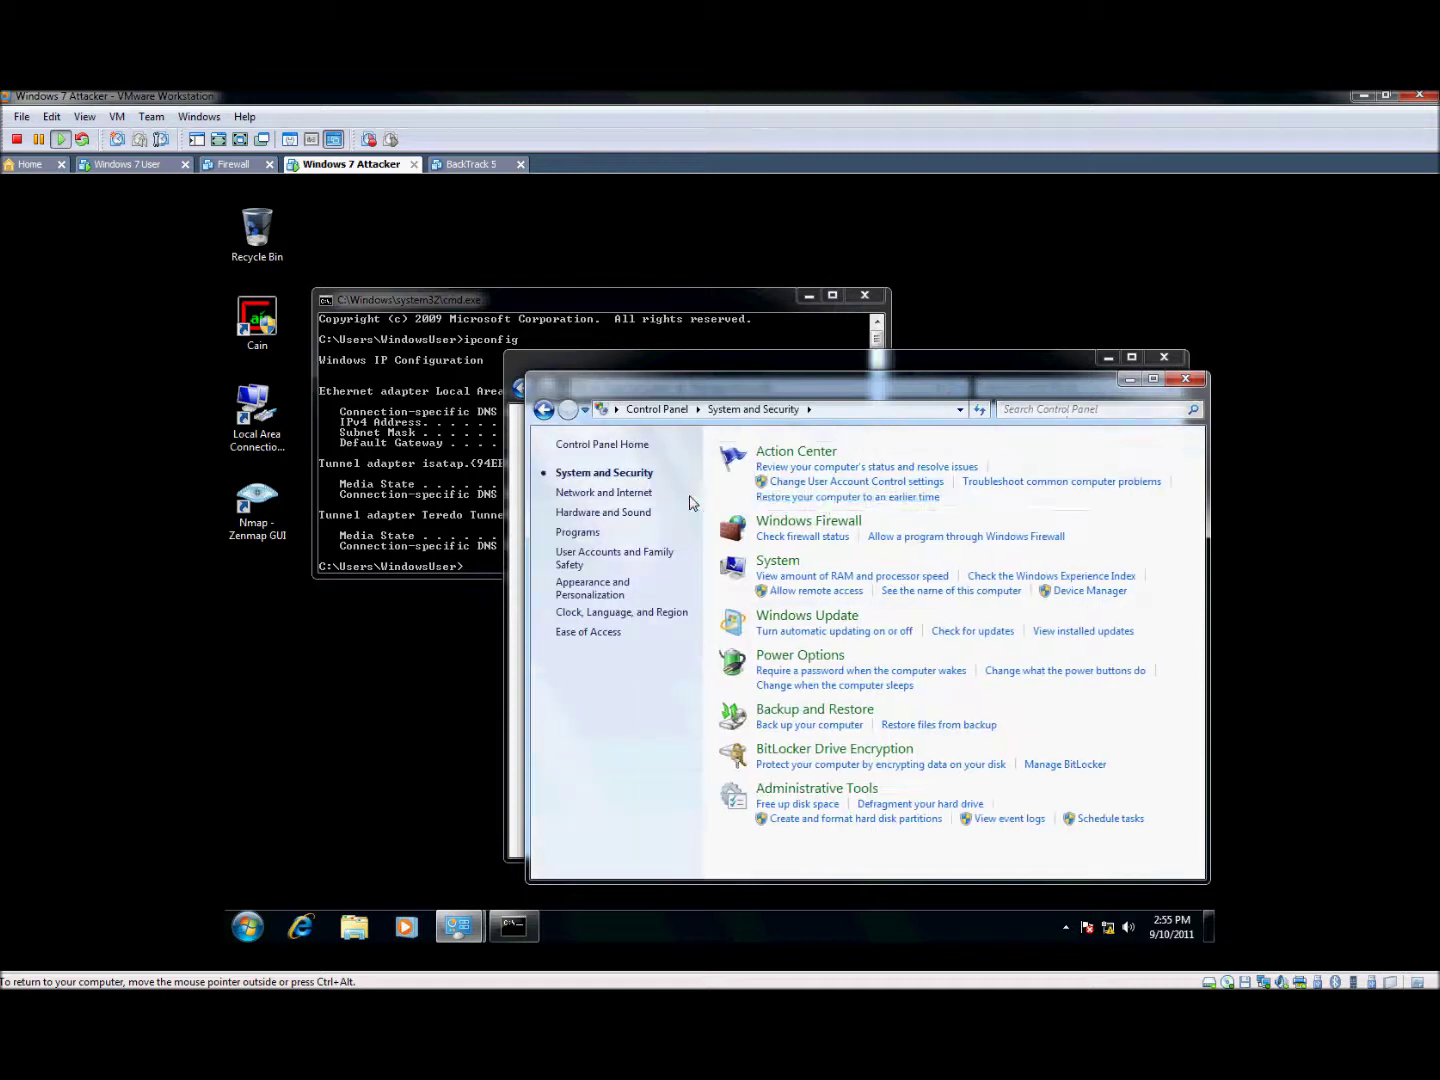
{"action": "left_click", "coordinate": [772, 563]}
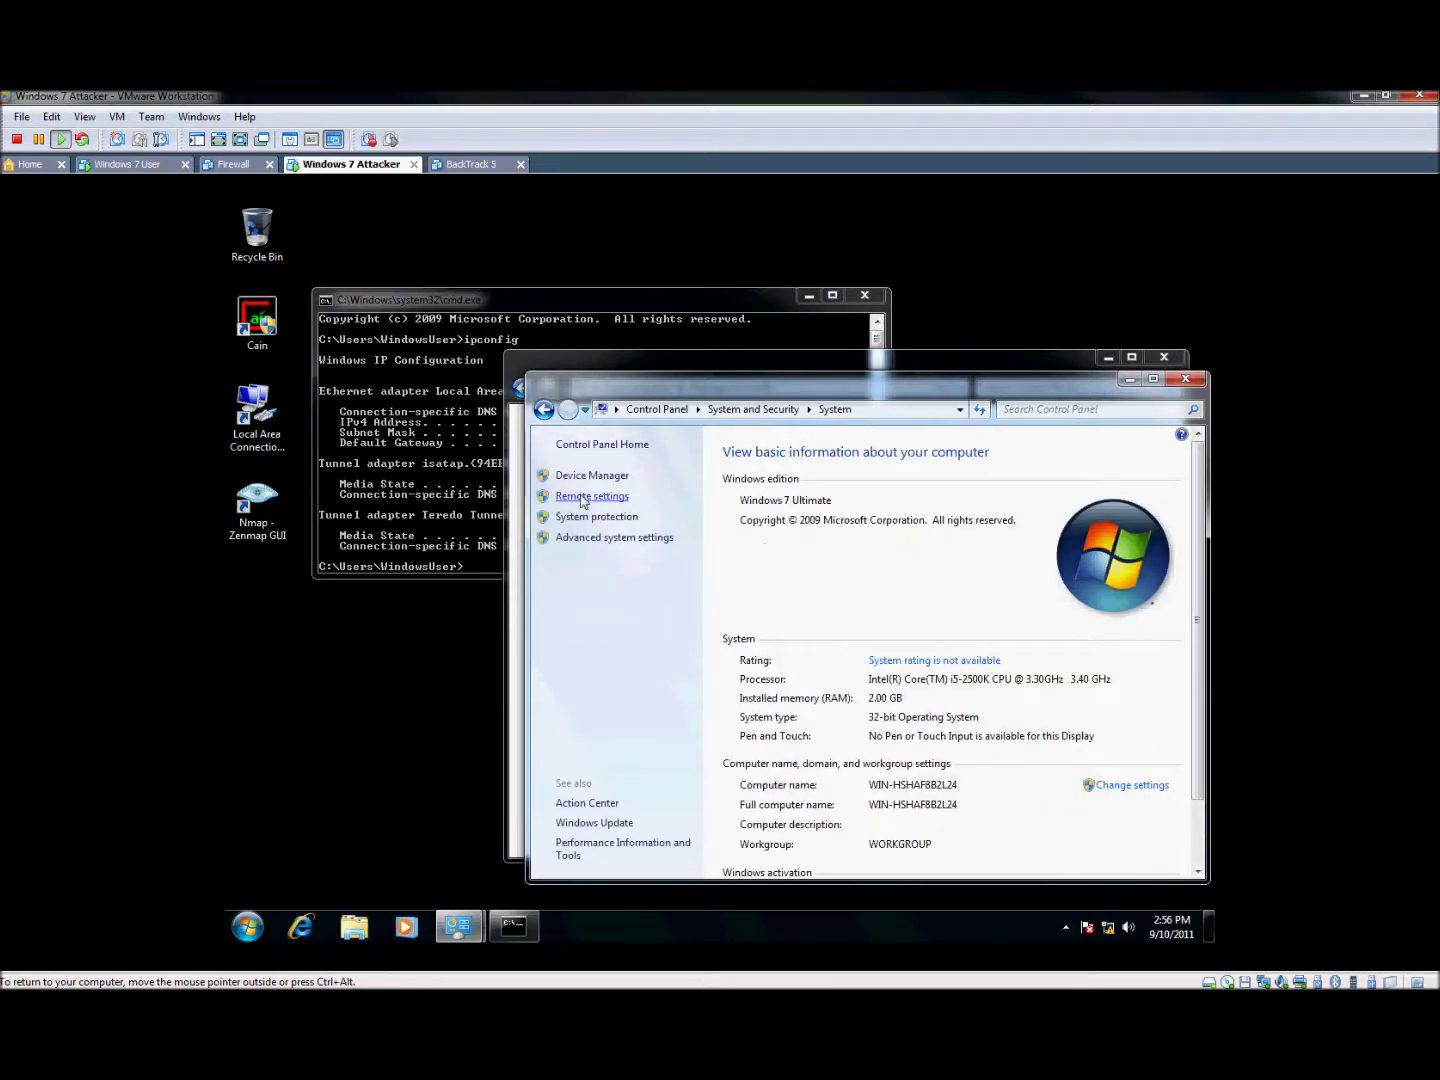
{"action": "left_click", "coordinate": [582, 498]}
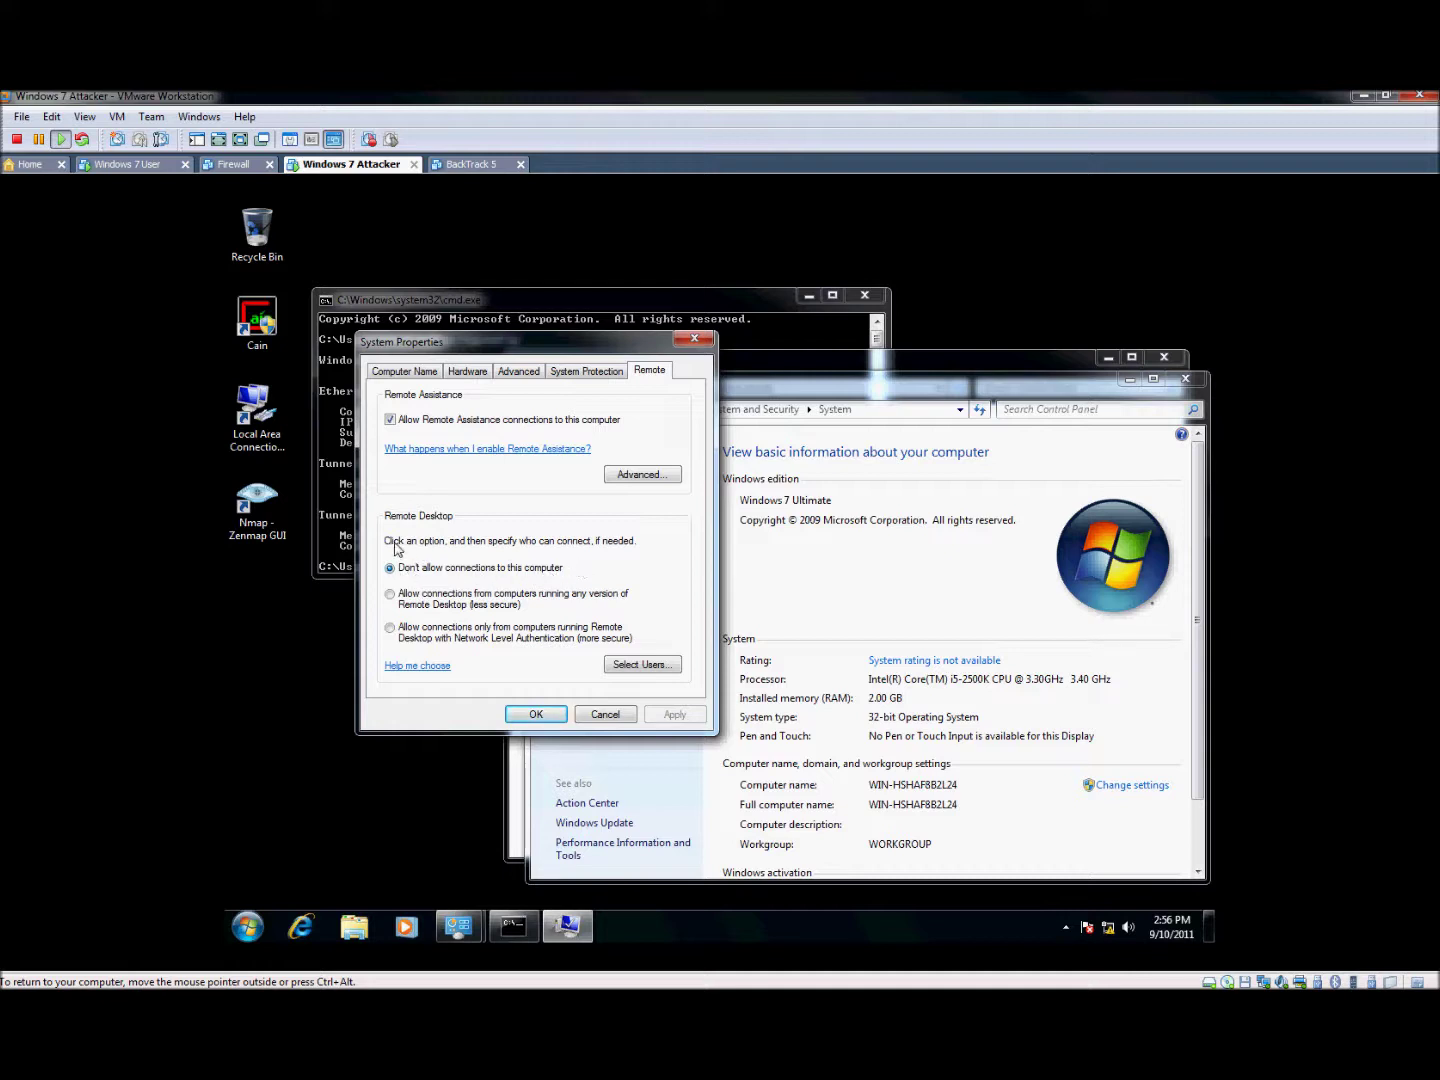
{"action": "left_click", "coordinate": [398, 605]}
{"action": "left_click", "coordinate": [537, 715]}
{"action": "key", "text": "alt+Tab"}
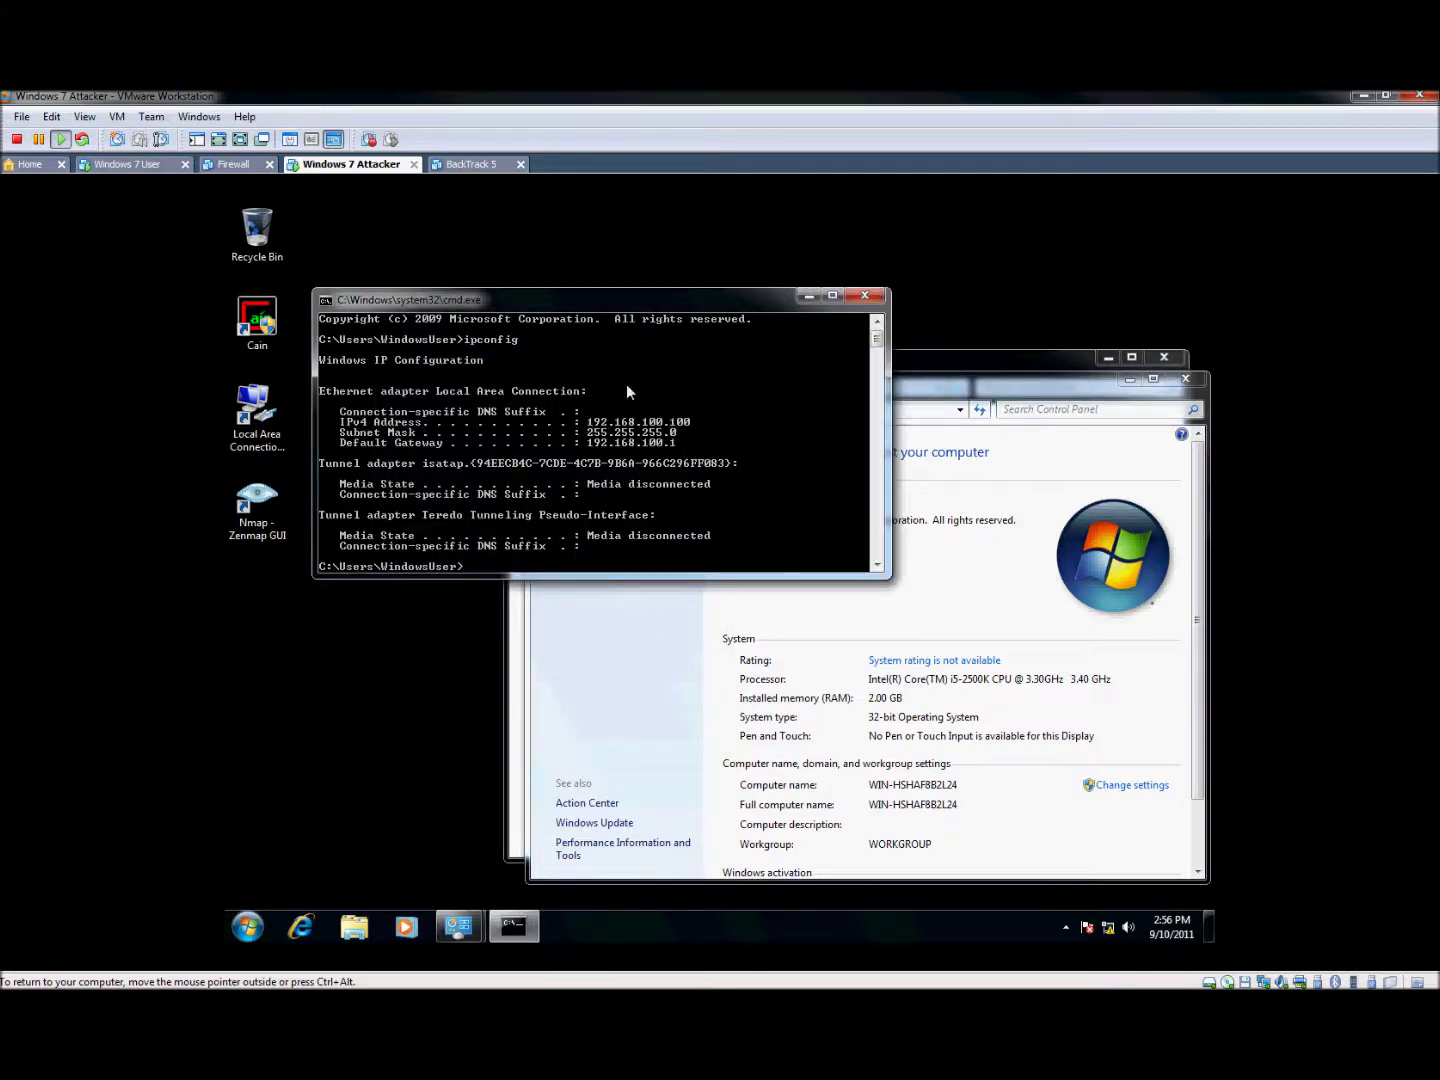
{"action": "left_click", "coordinate": [128, 164]}
On the Windows 7 User VM, run 'mstsc' from the Start menu search
{"action": "left_click_drag", "start_coordinate": [464, 345], "coordinate": [1072, 806]}
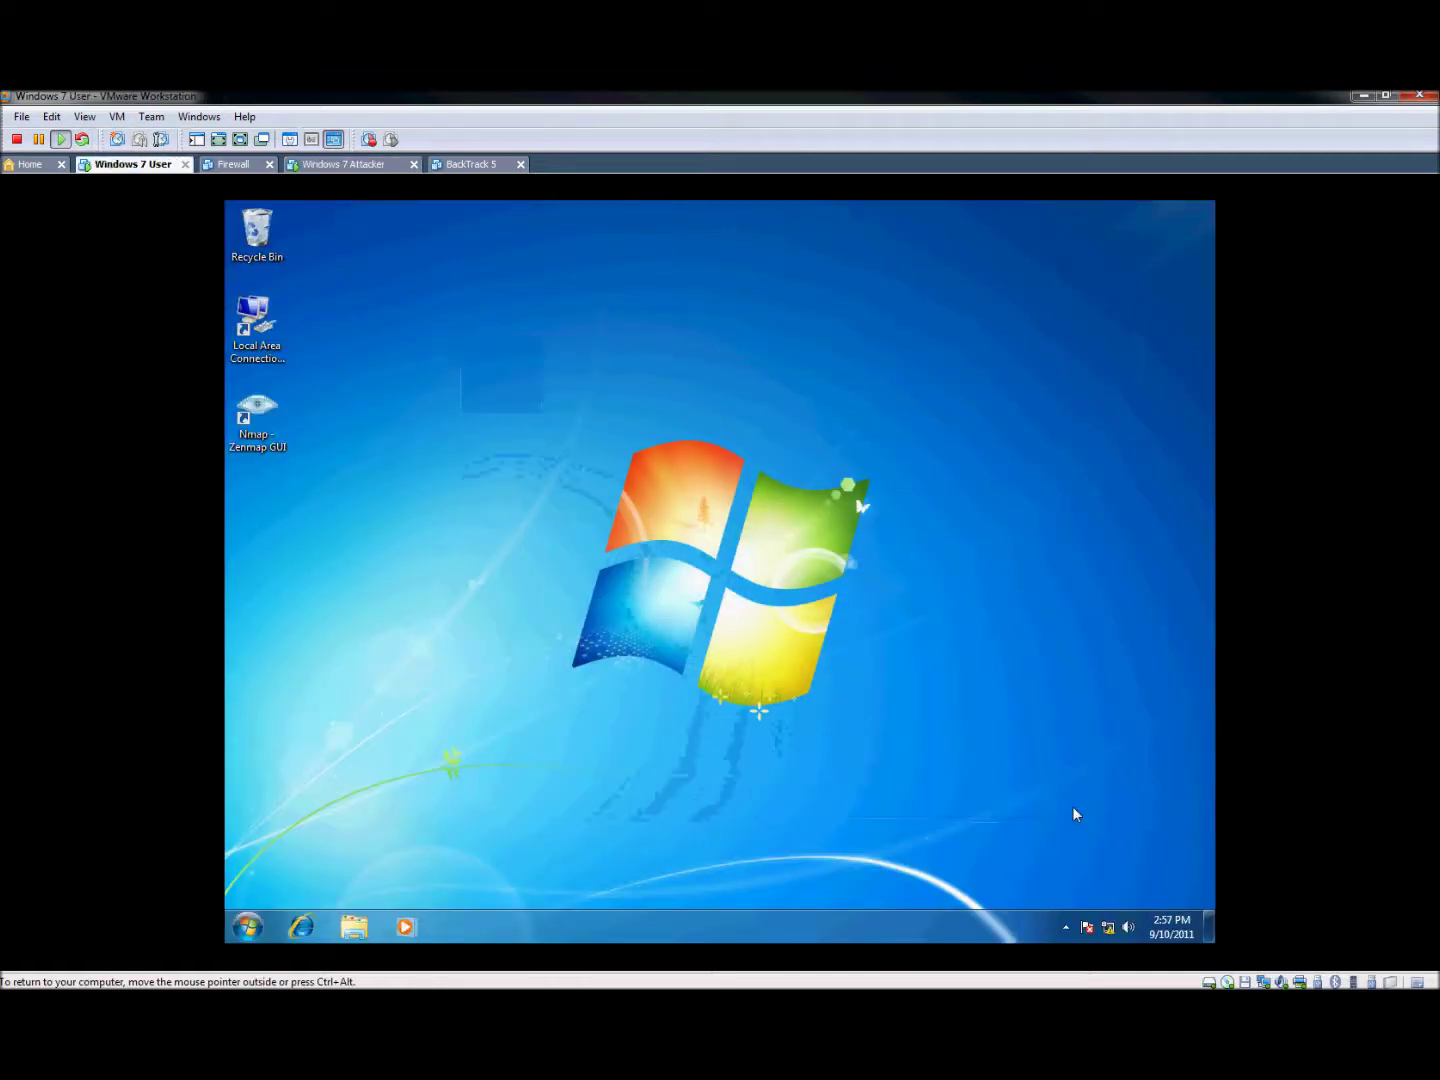
{"action": "left_click", "coordinate": [248, 929]}
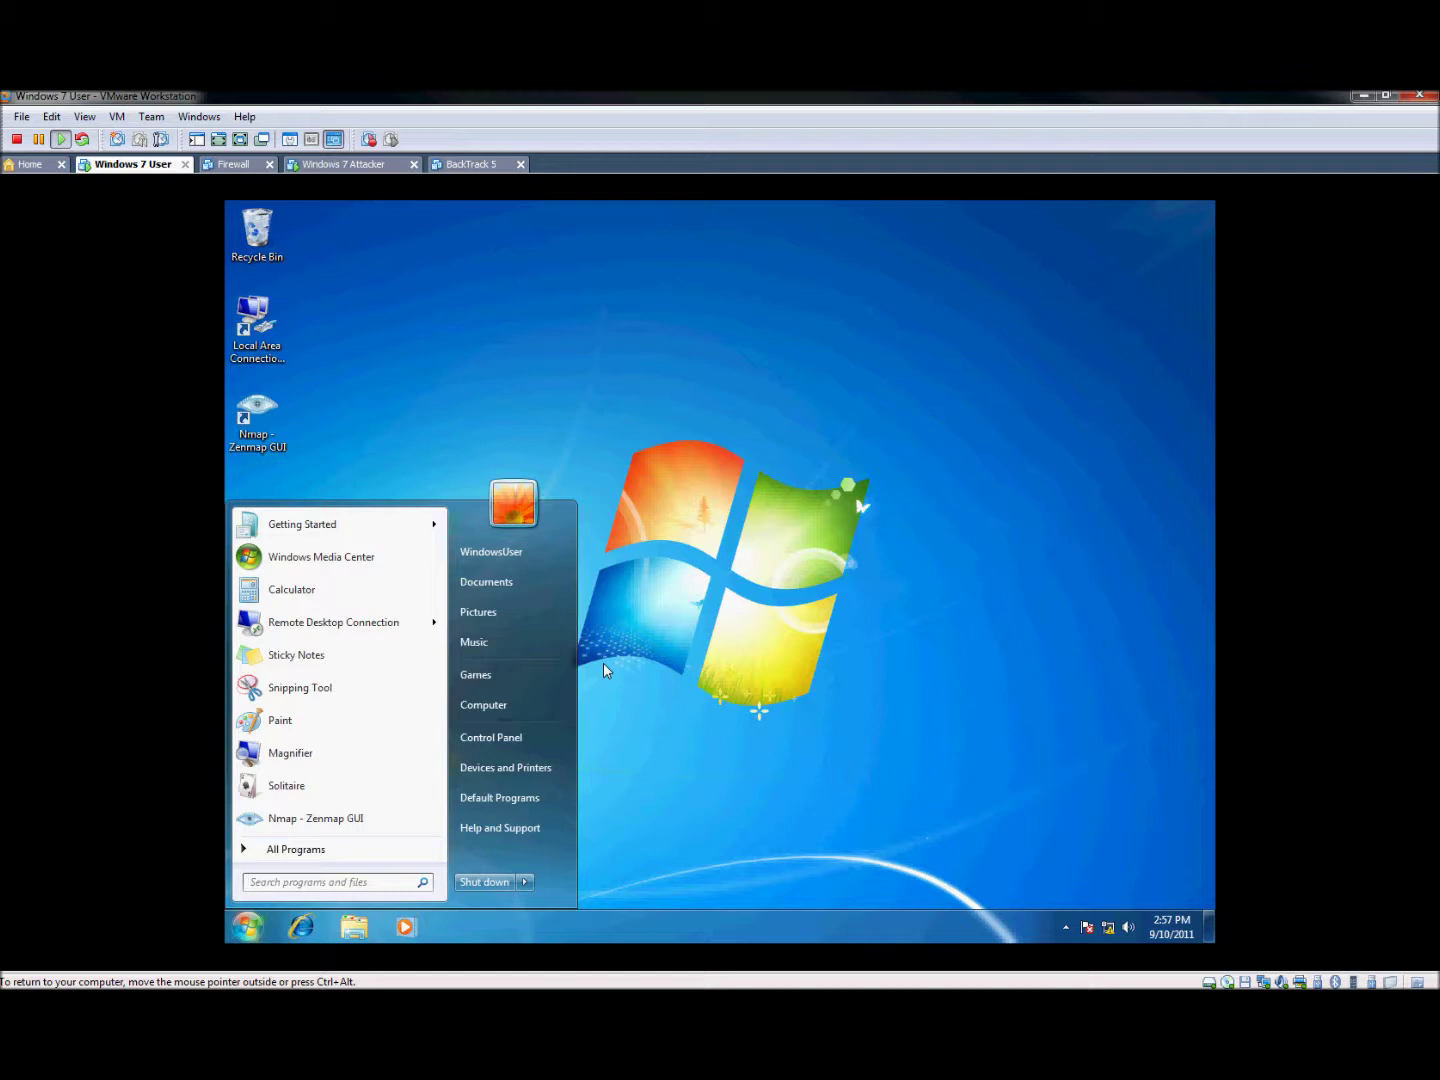
{"action": "type", "text": "remote"}
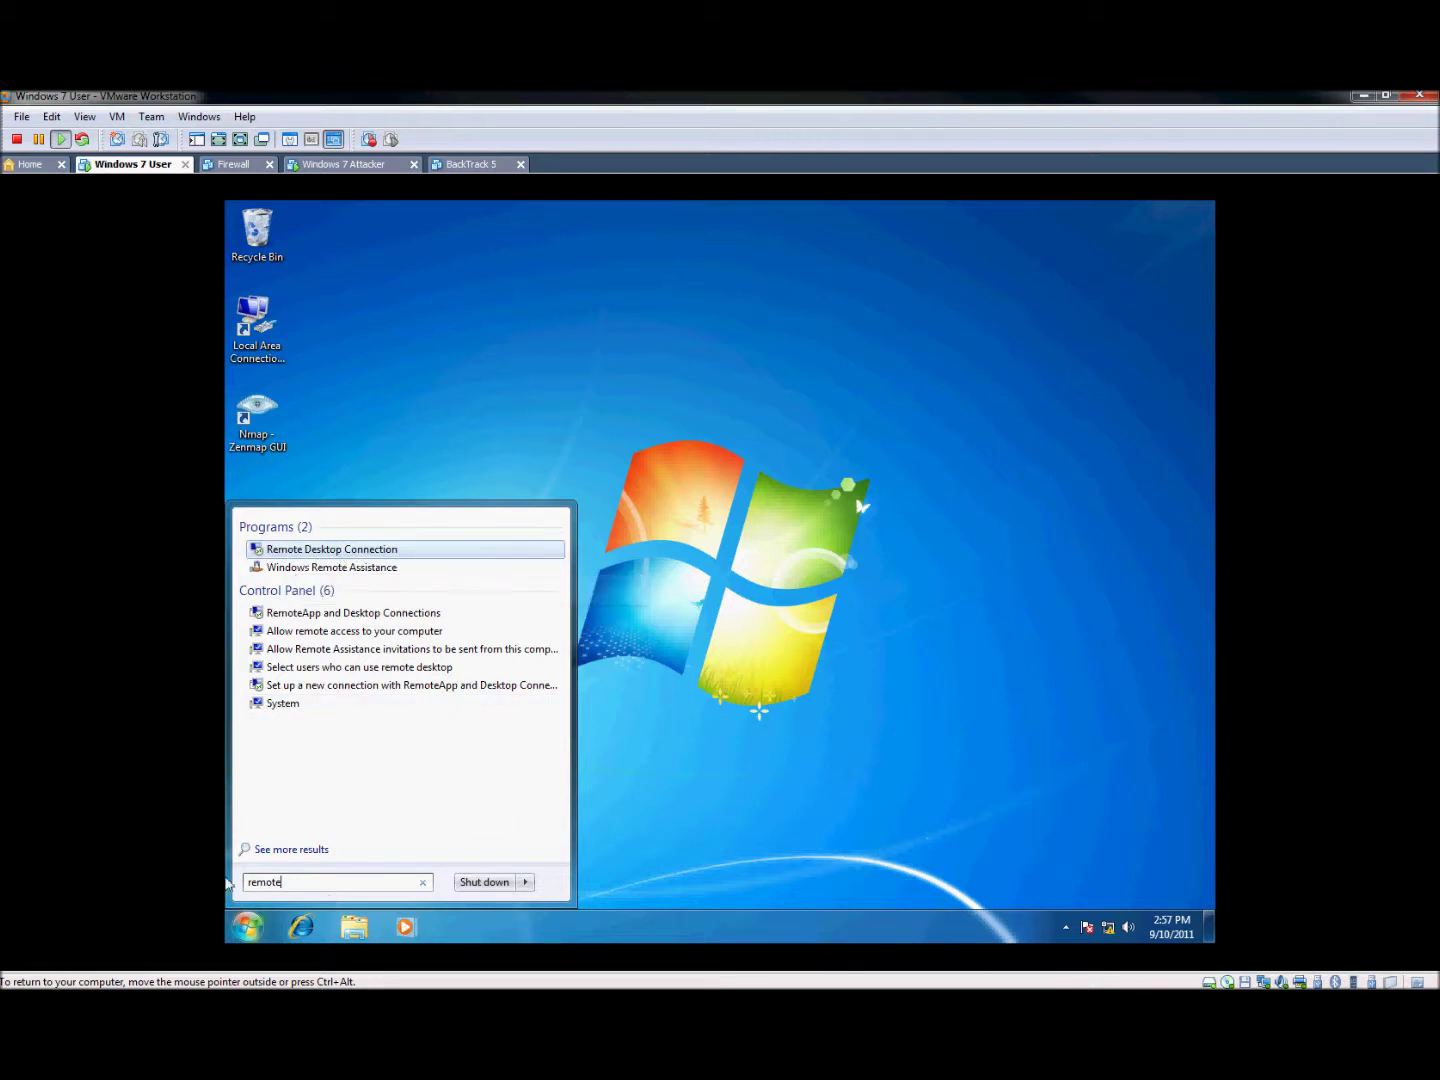
{"action": "left_click_drag", "start_coordinate": [333, 885], "coordinate": [229, 885]}
{"action": "key", "text": "BackSpace"}
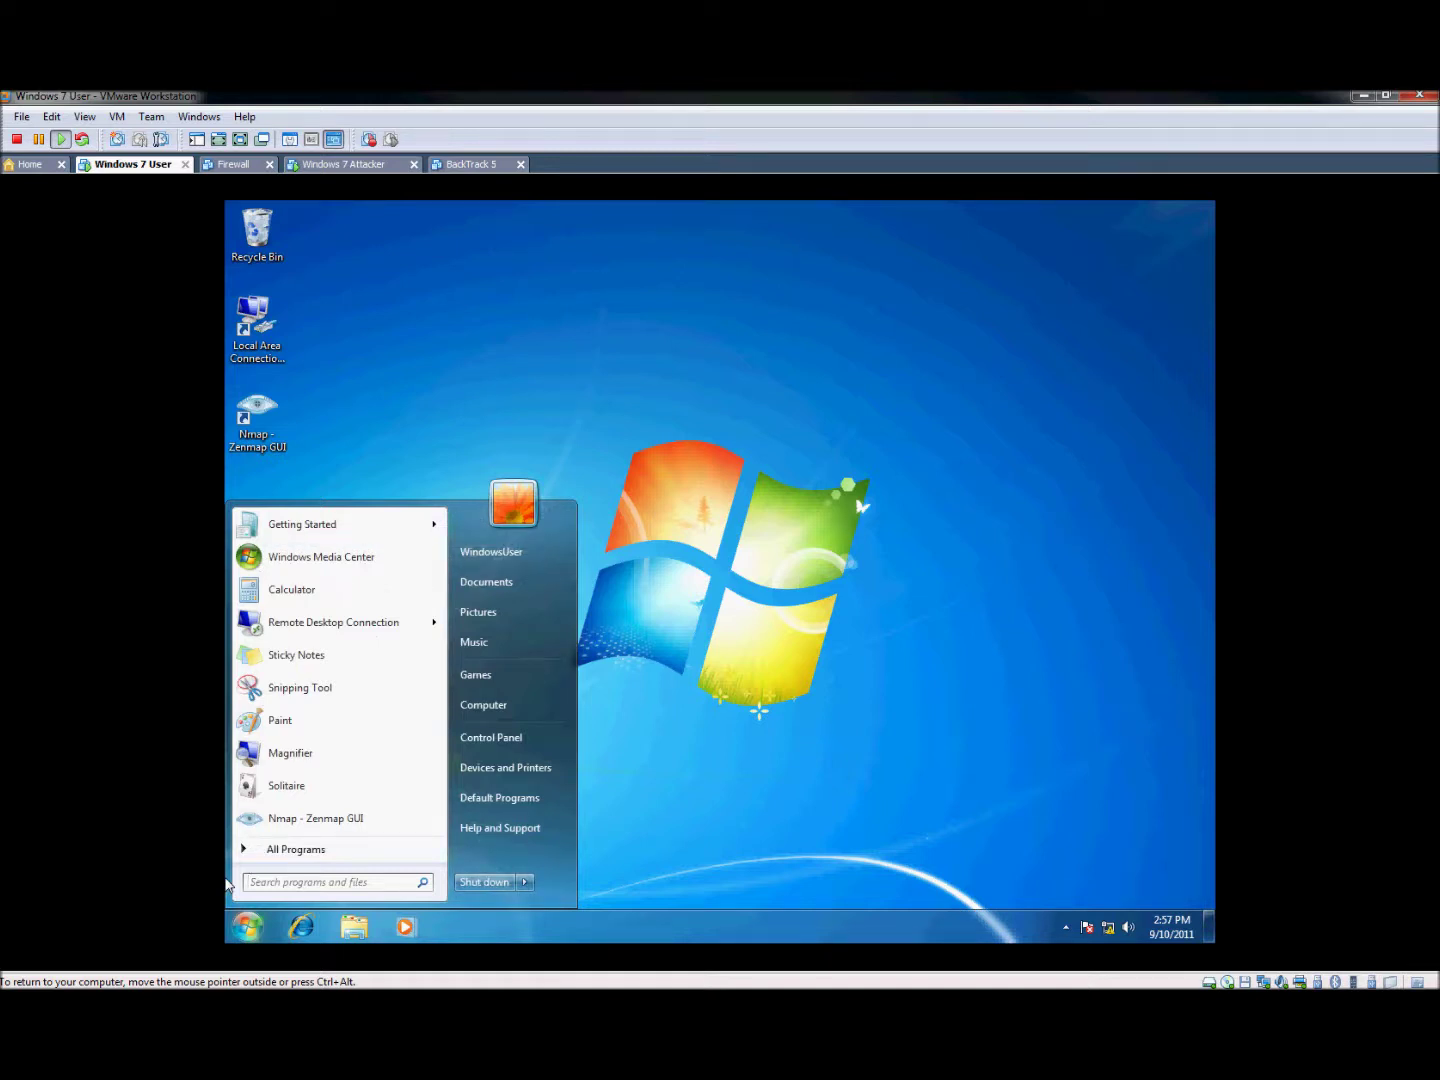
{"action": "type", "text": "mstsc"}
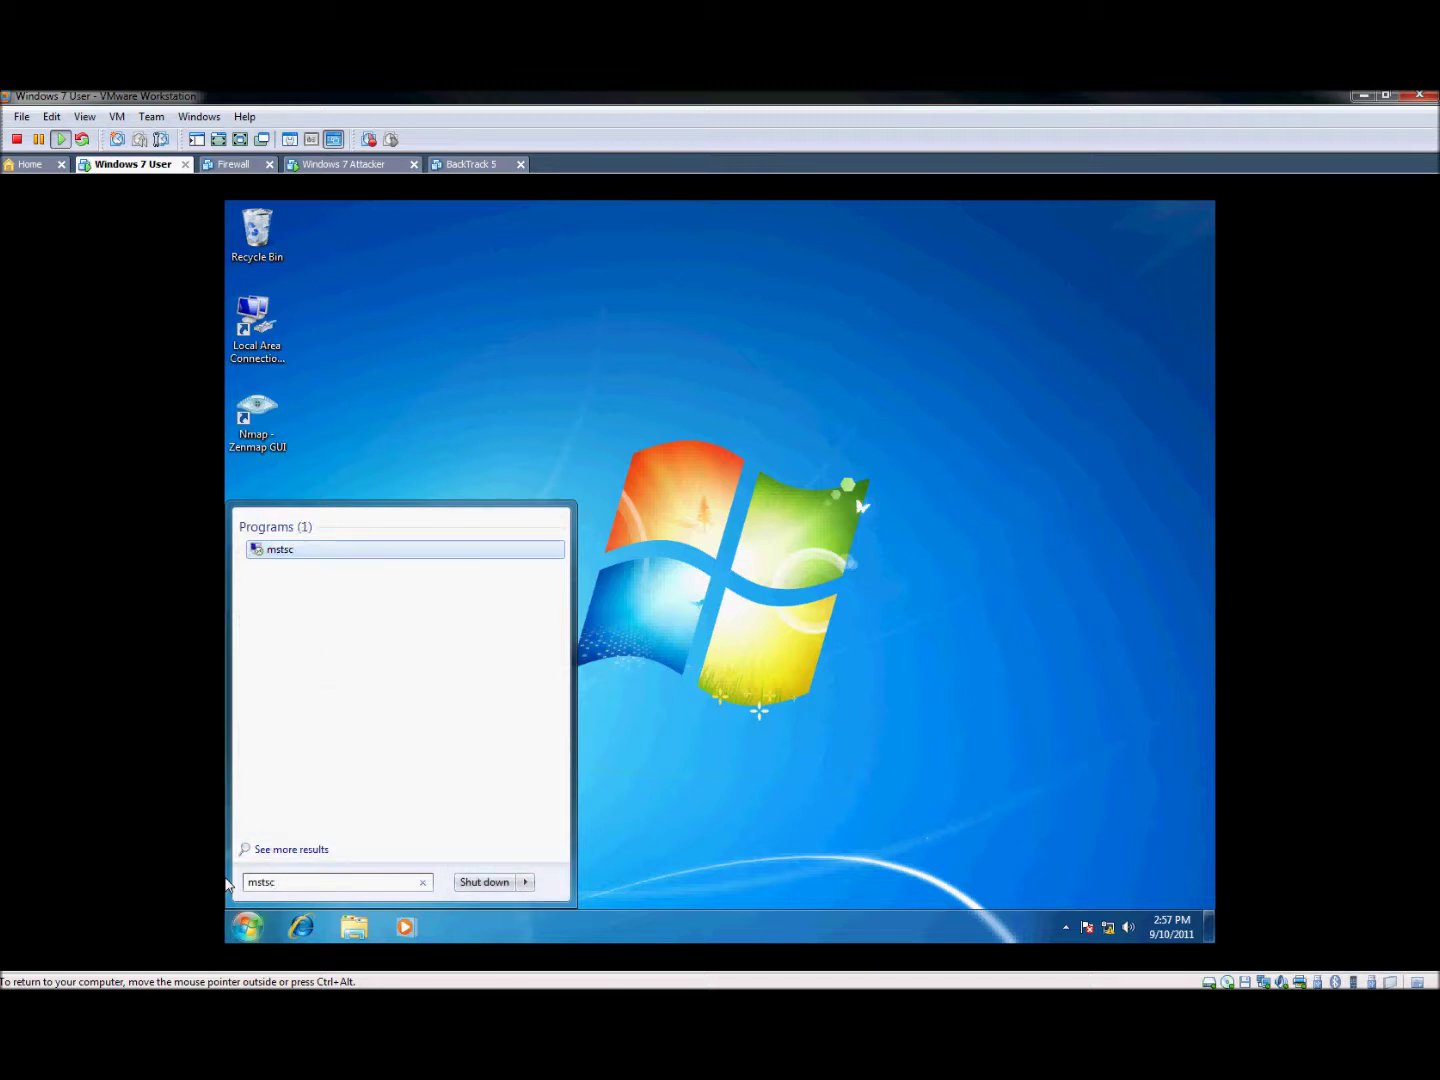
{"action": "key", "text": "Return"}
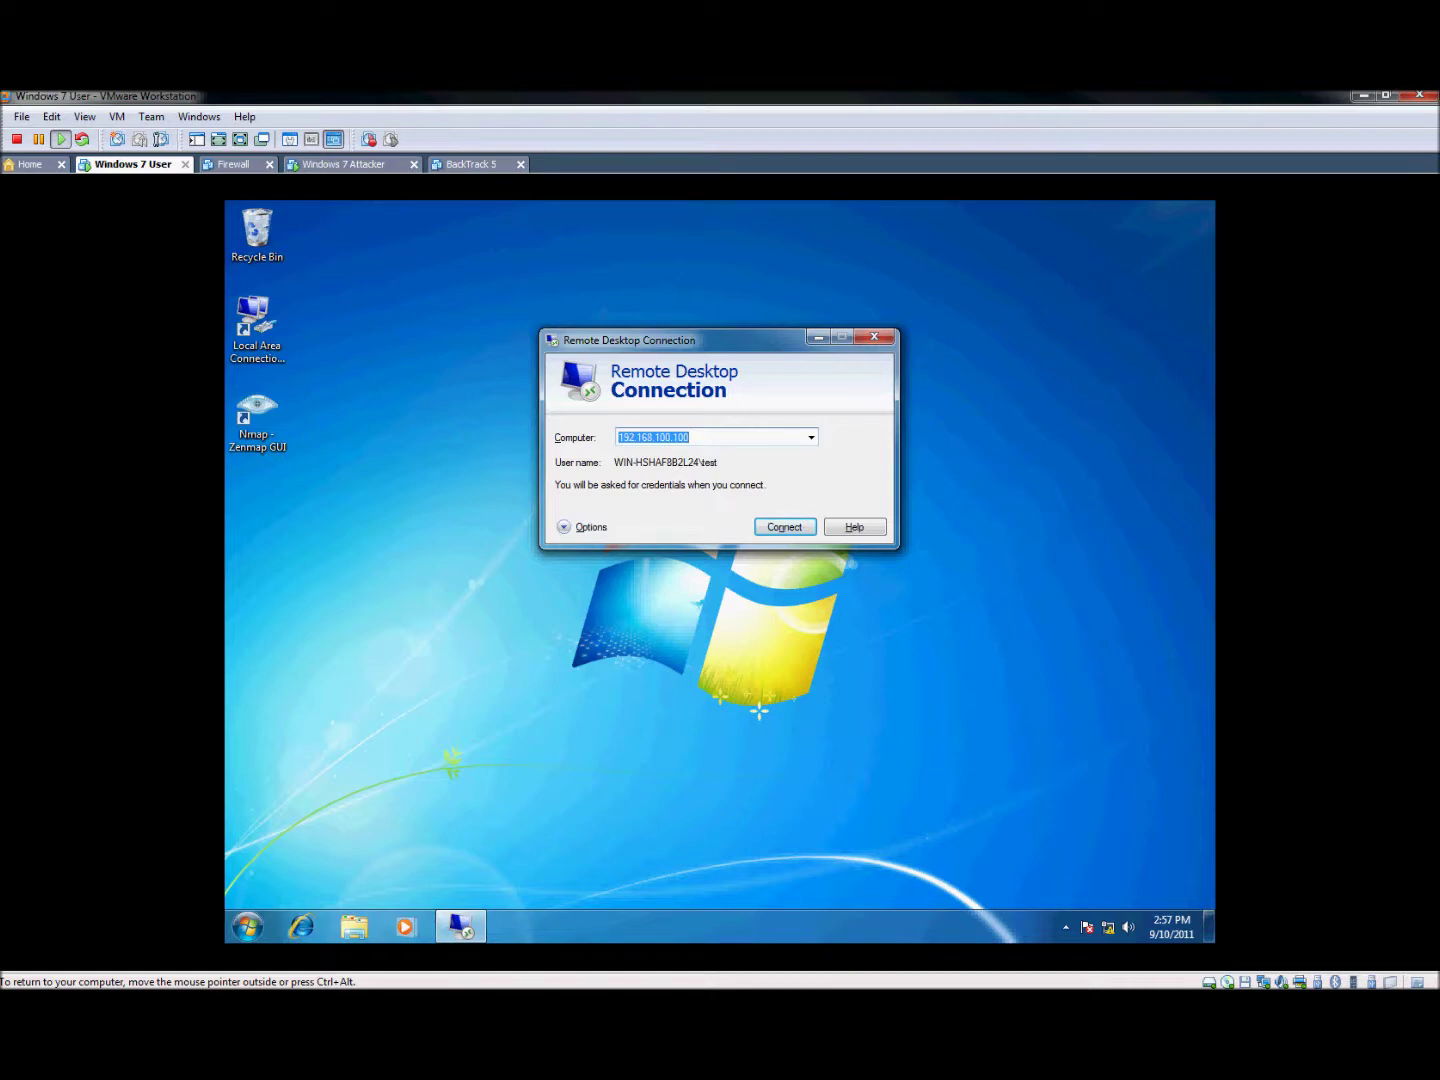
Verify the attacker VM's IP, then connect to 192.168.100.100 from the User VM
{"action": "left_click", "coordinate": [355, 164]}
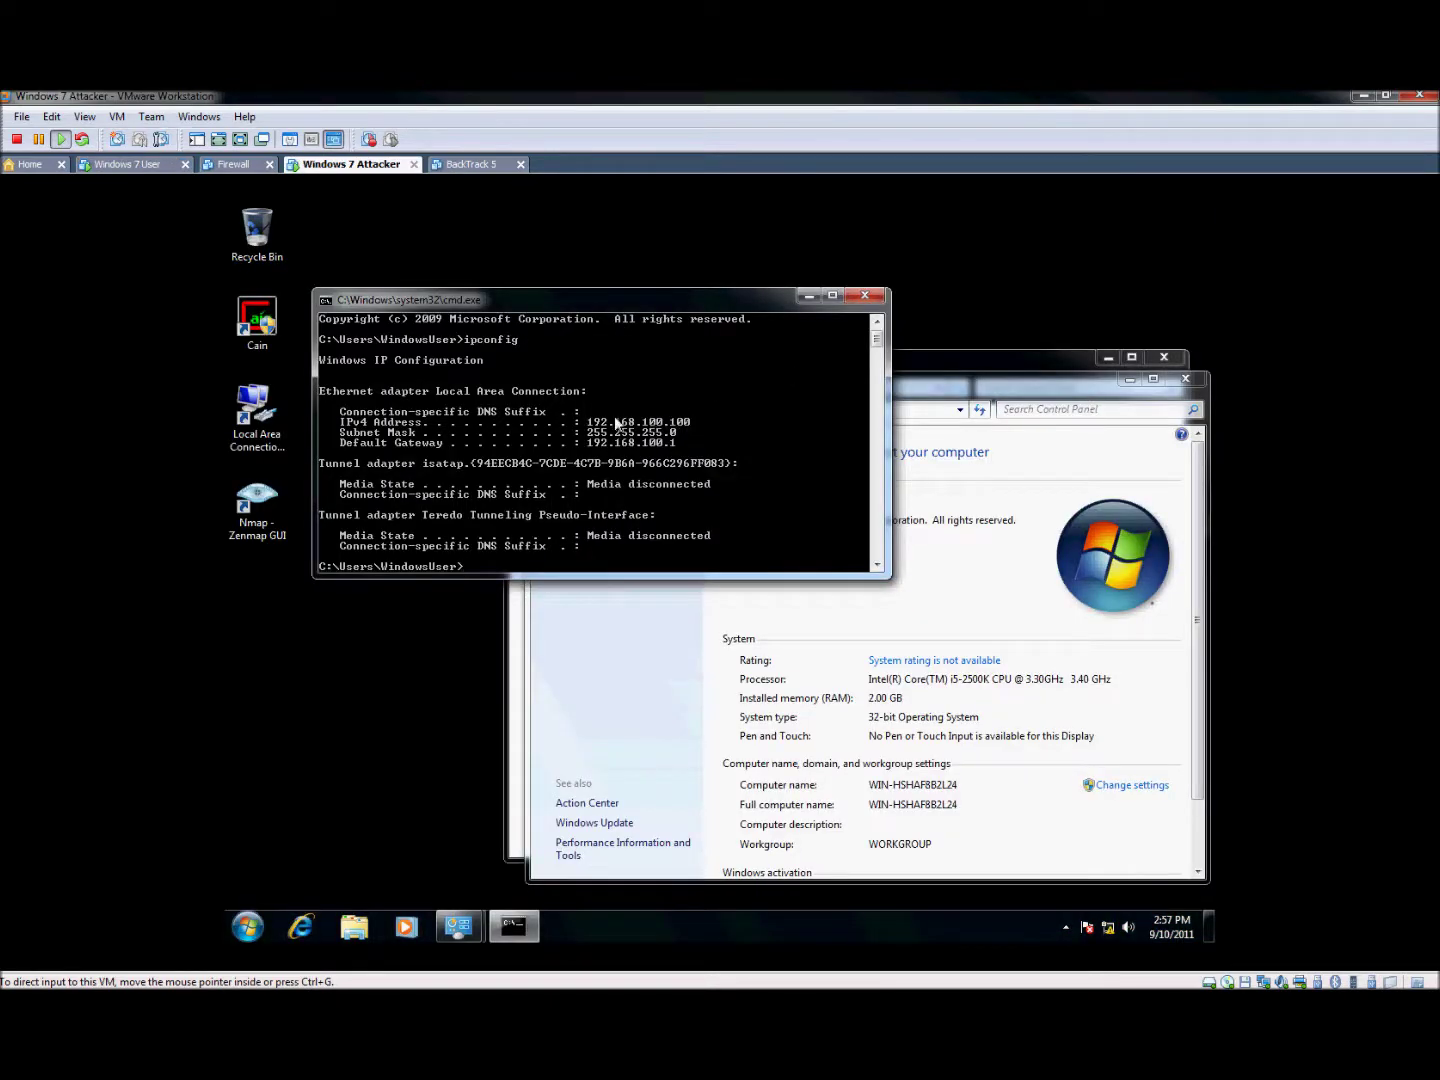
{"action": "left_click", "coordinate": [113, 166]}
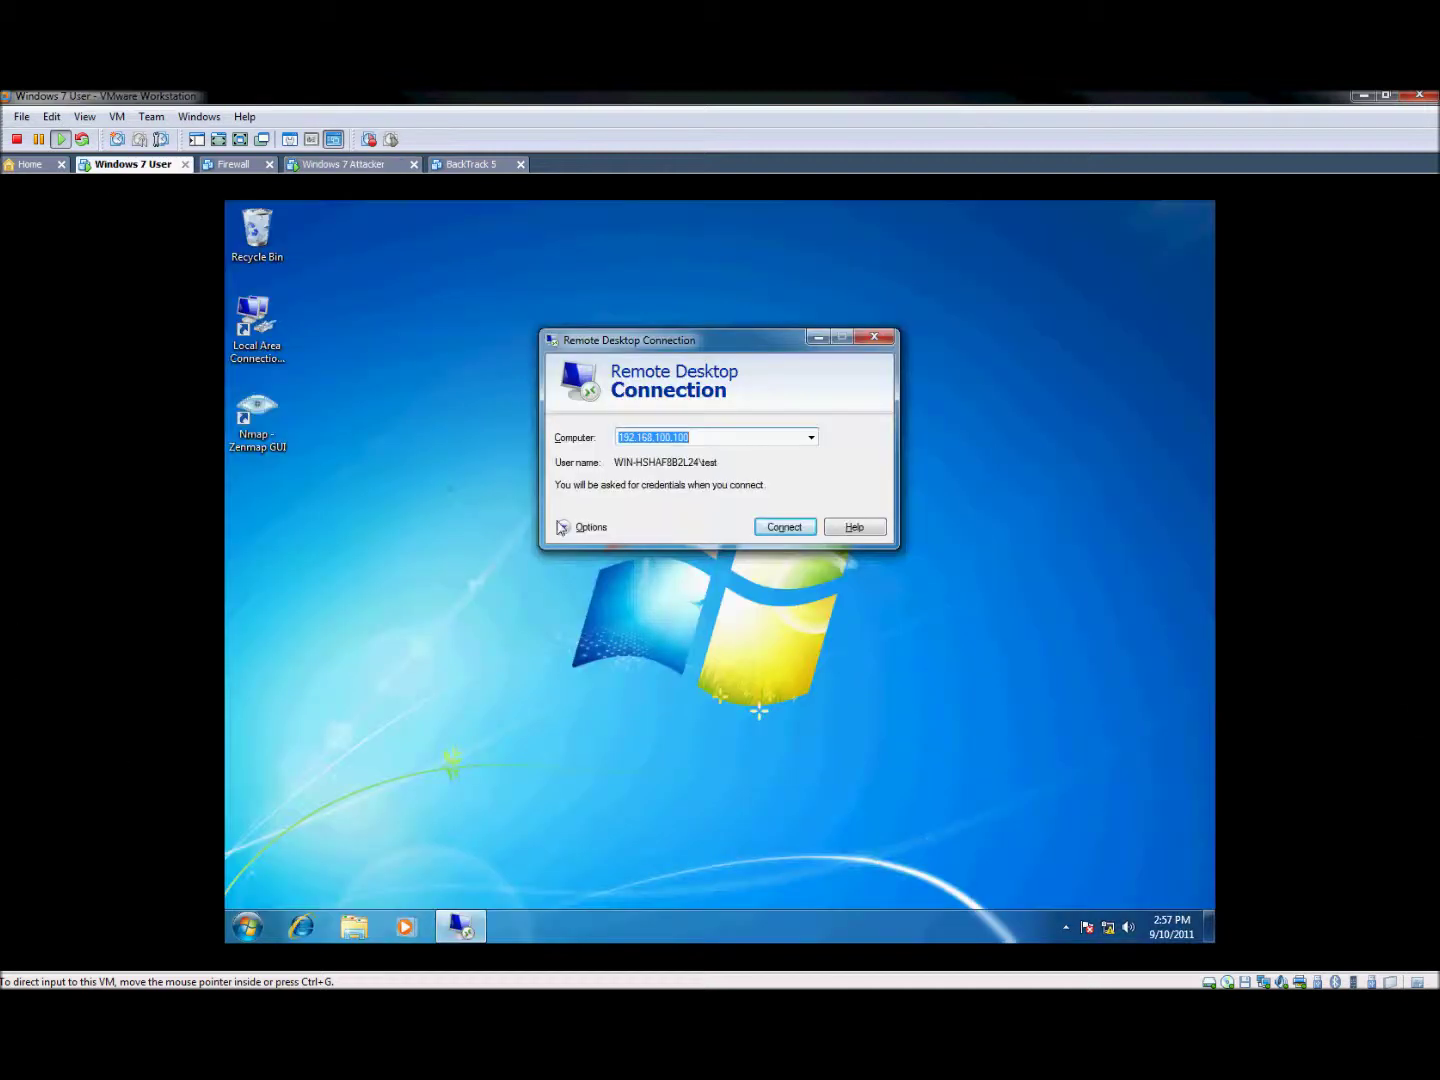
{"action": "left_click", "coordinate": [797, 535]}
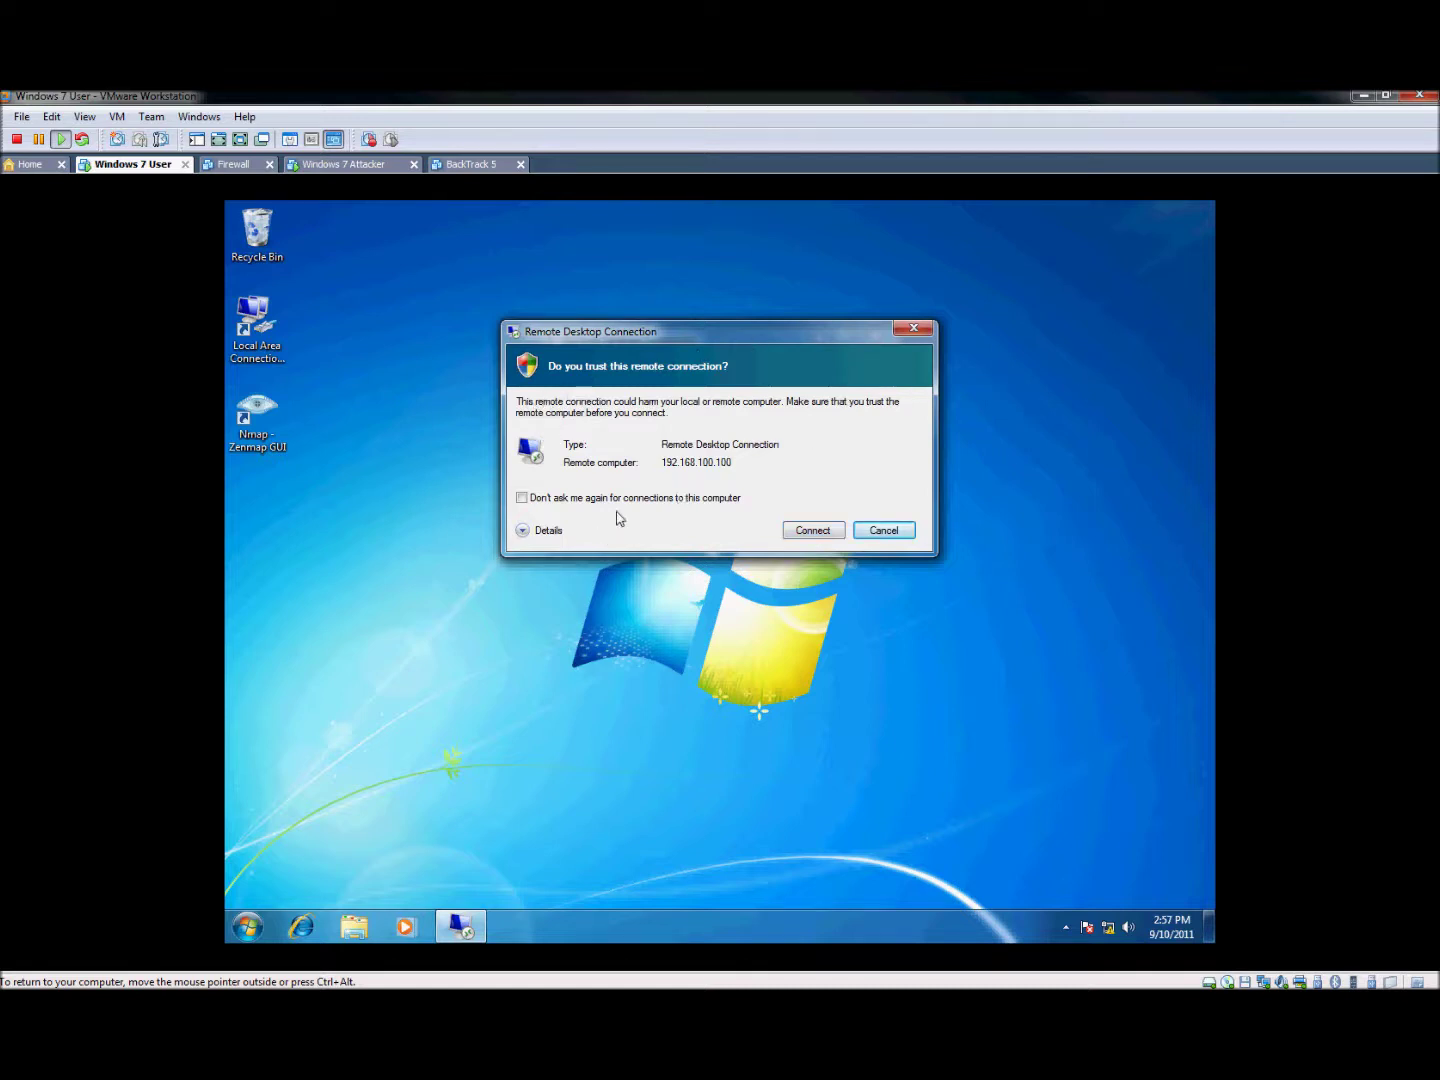
Trust the remote computer without future prompts and sign in with the test account's password
{"action": "left_click", "coordinate": [521, 497]}
{"action": "left_click", "coordinate": [814, 530]}
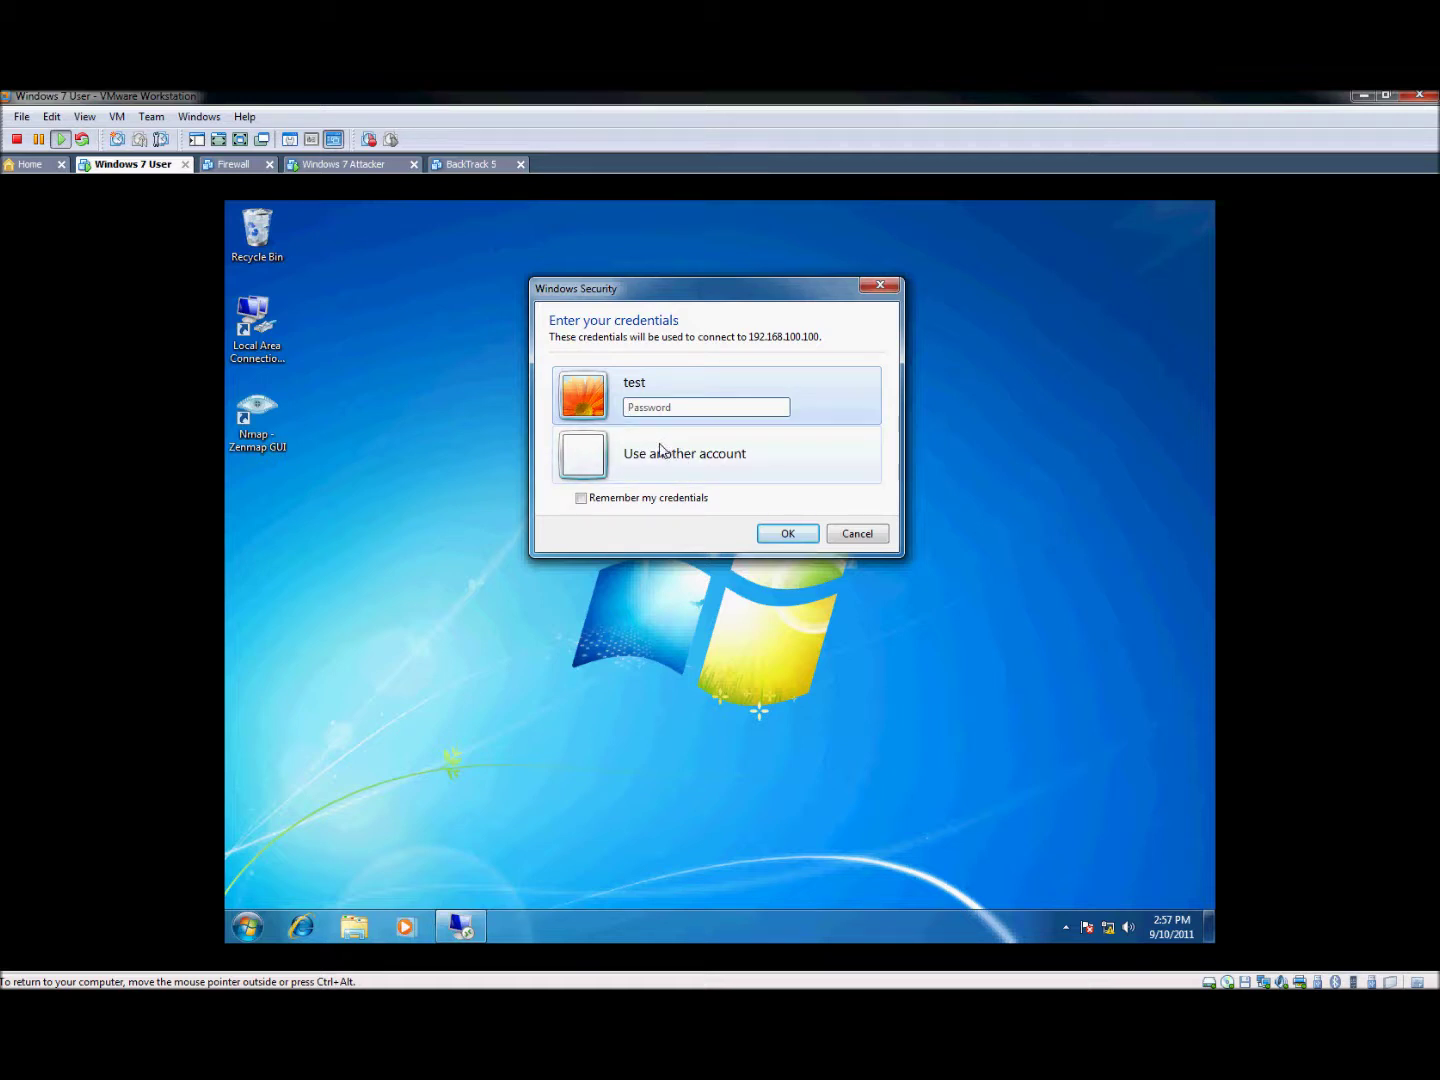
{"action": "left_click", "coordinate": [678, 407]}
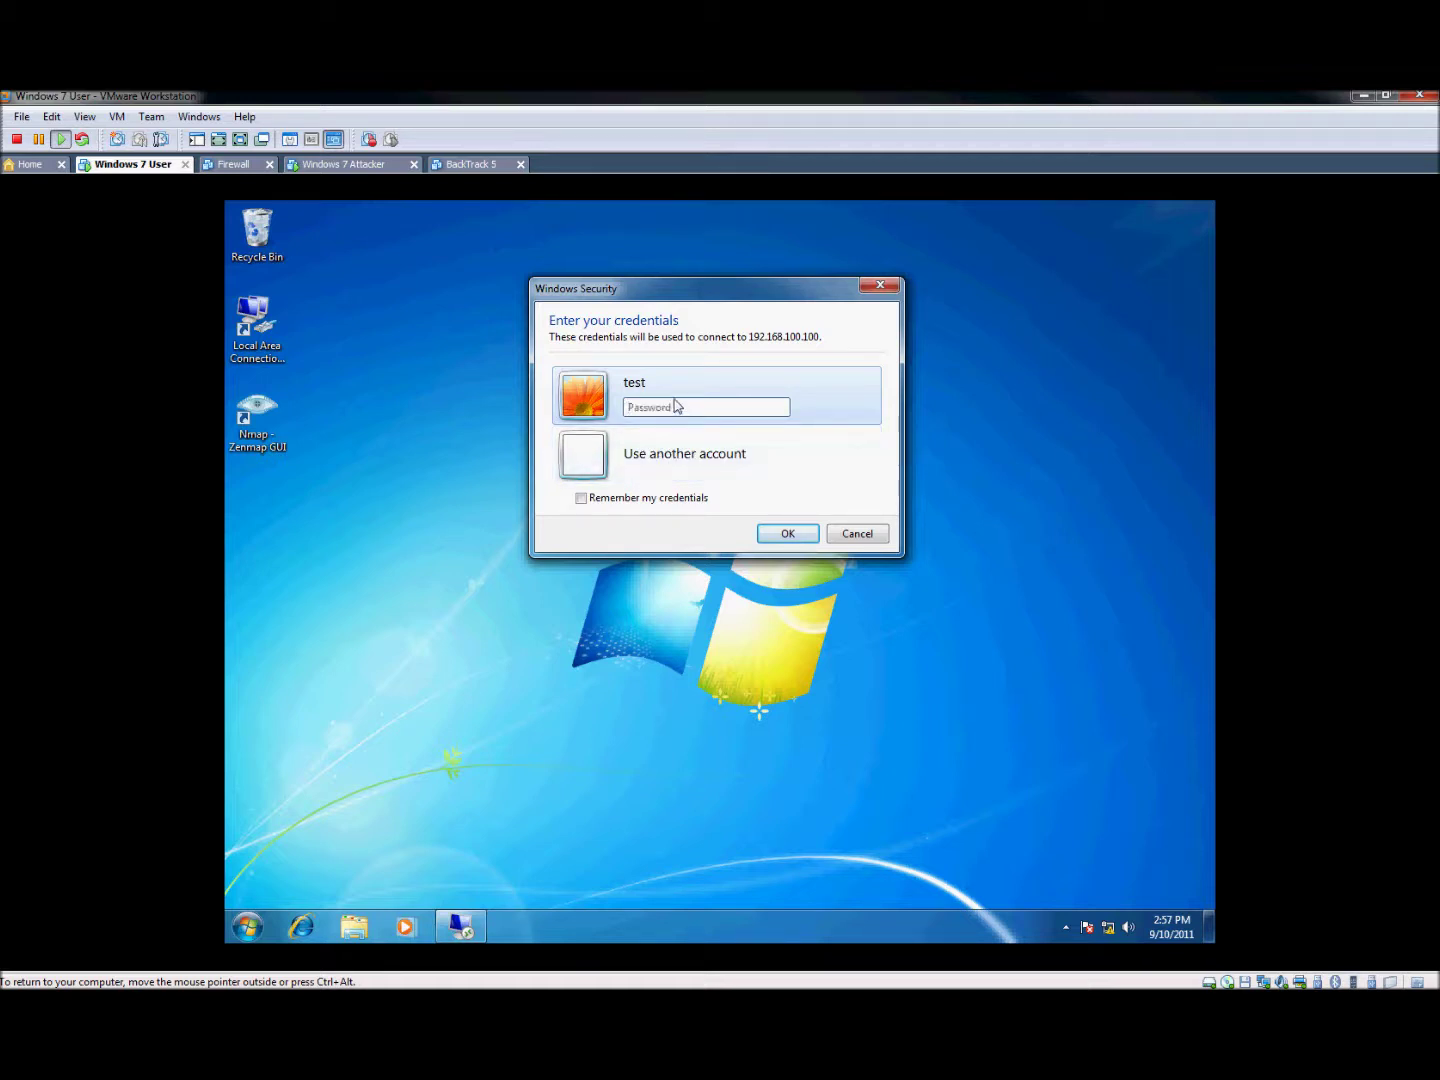
{"action": "type", "text": "test"}
{"action": "left_click", "coordinate": [810, 537]}
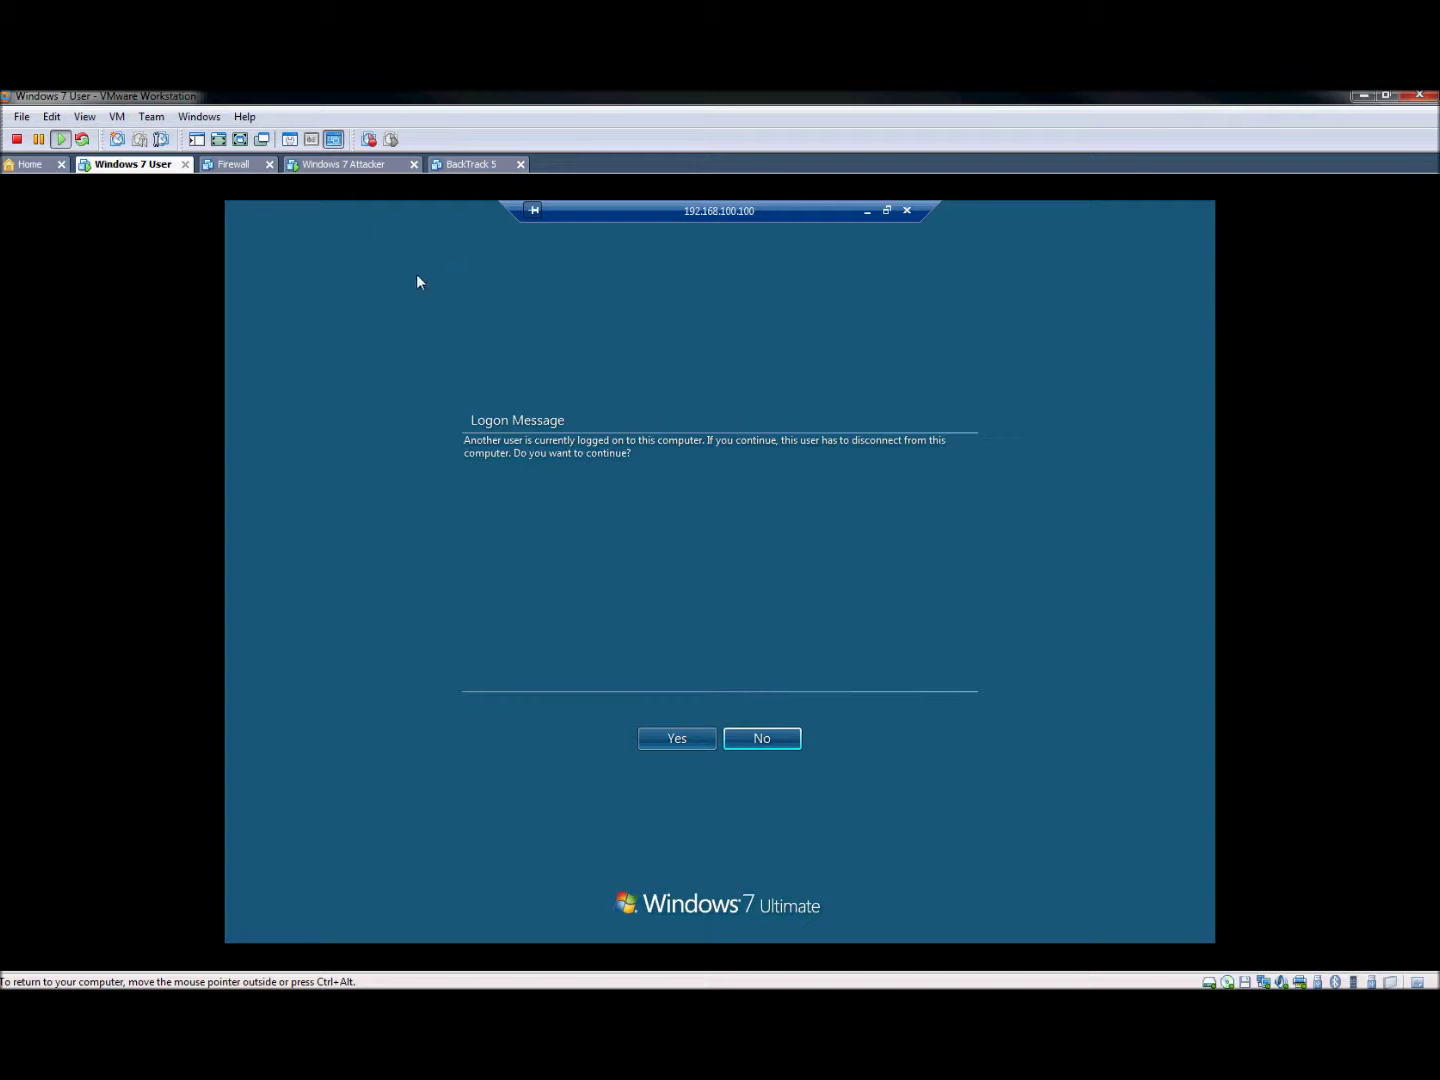
Close the attacker VM's cmd and System windows, then accept disconnecting the logged-on user
{"action": "left_click", "coordinate": [379, 166]}
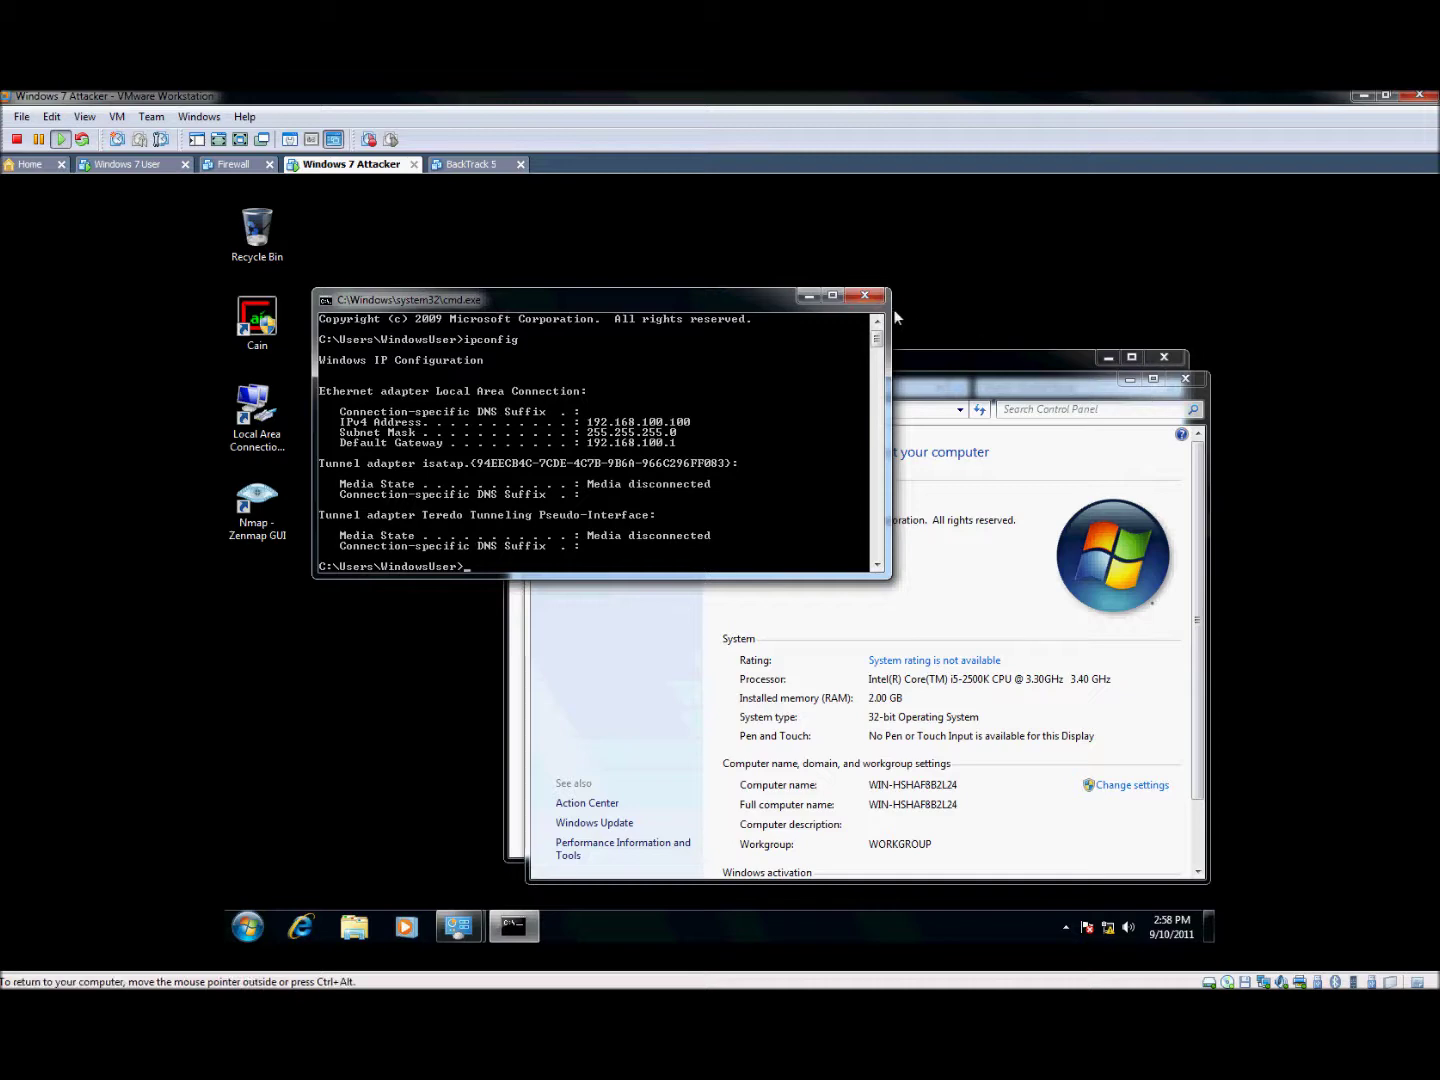
{"action": "left_click", "coordinate": [864, 294]}
{"action": "left_click", "coordinate": [1100, 357]}
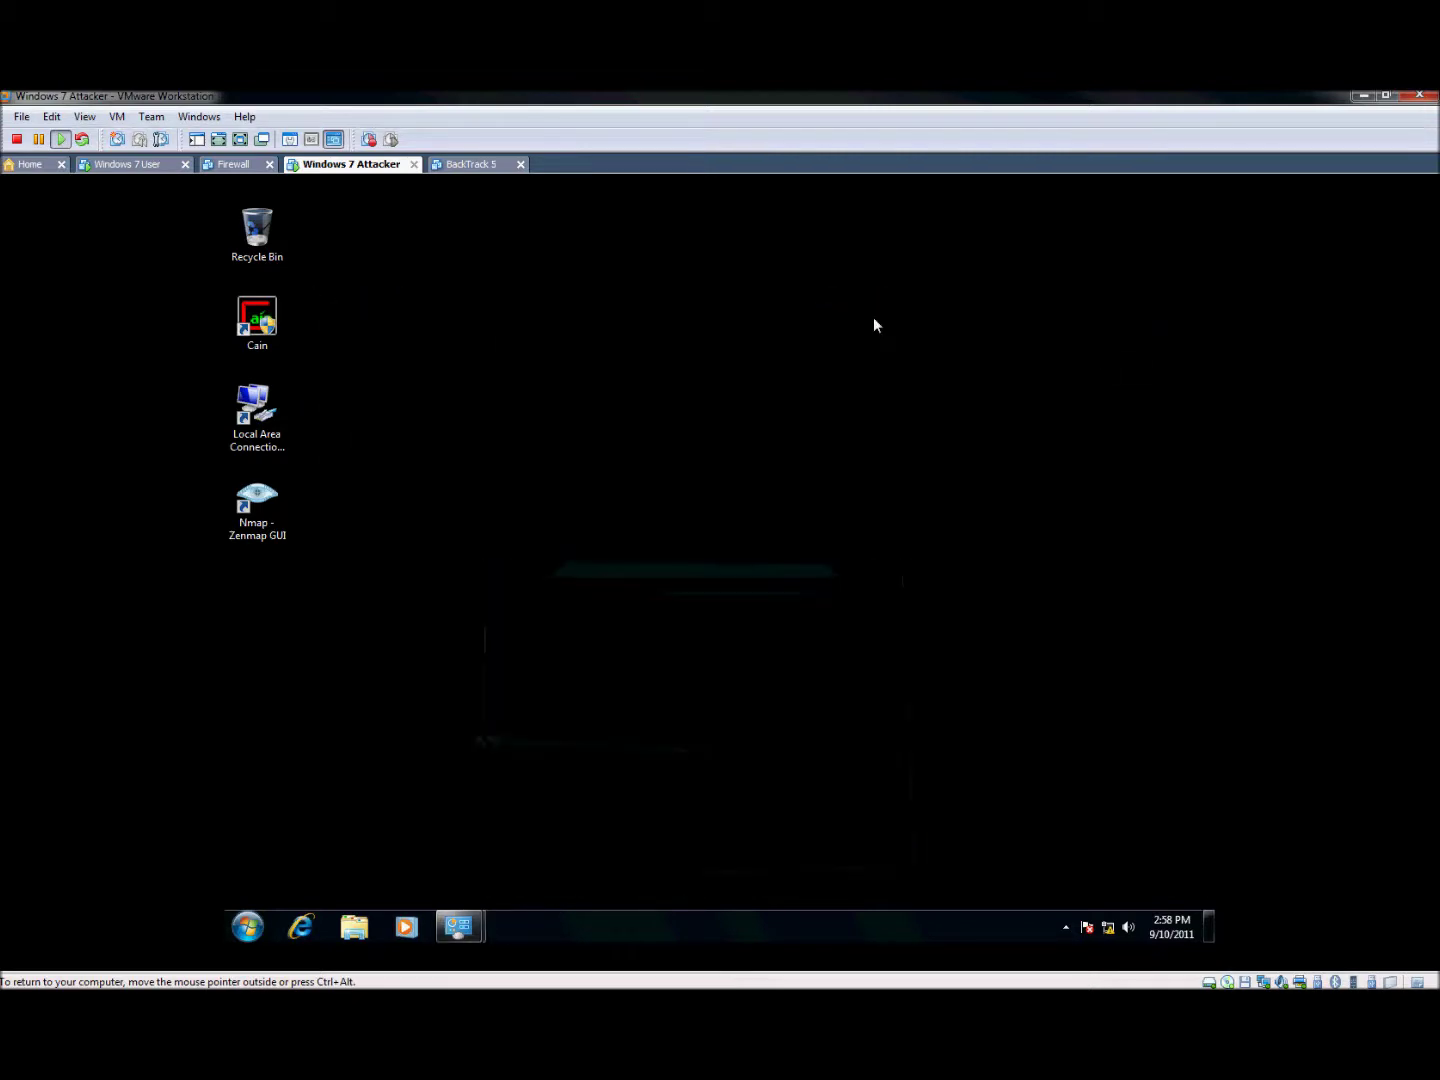
{"action": "left_click", "coordinate": [149, 167]}
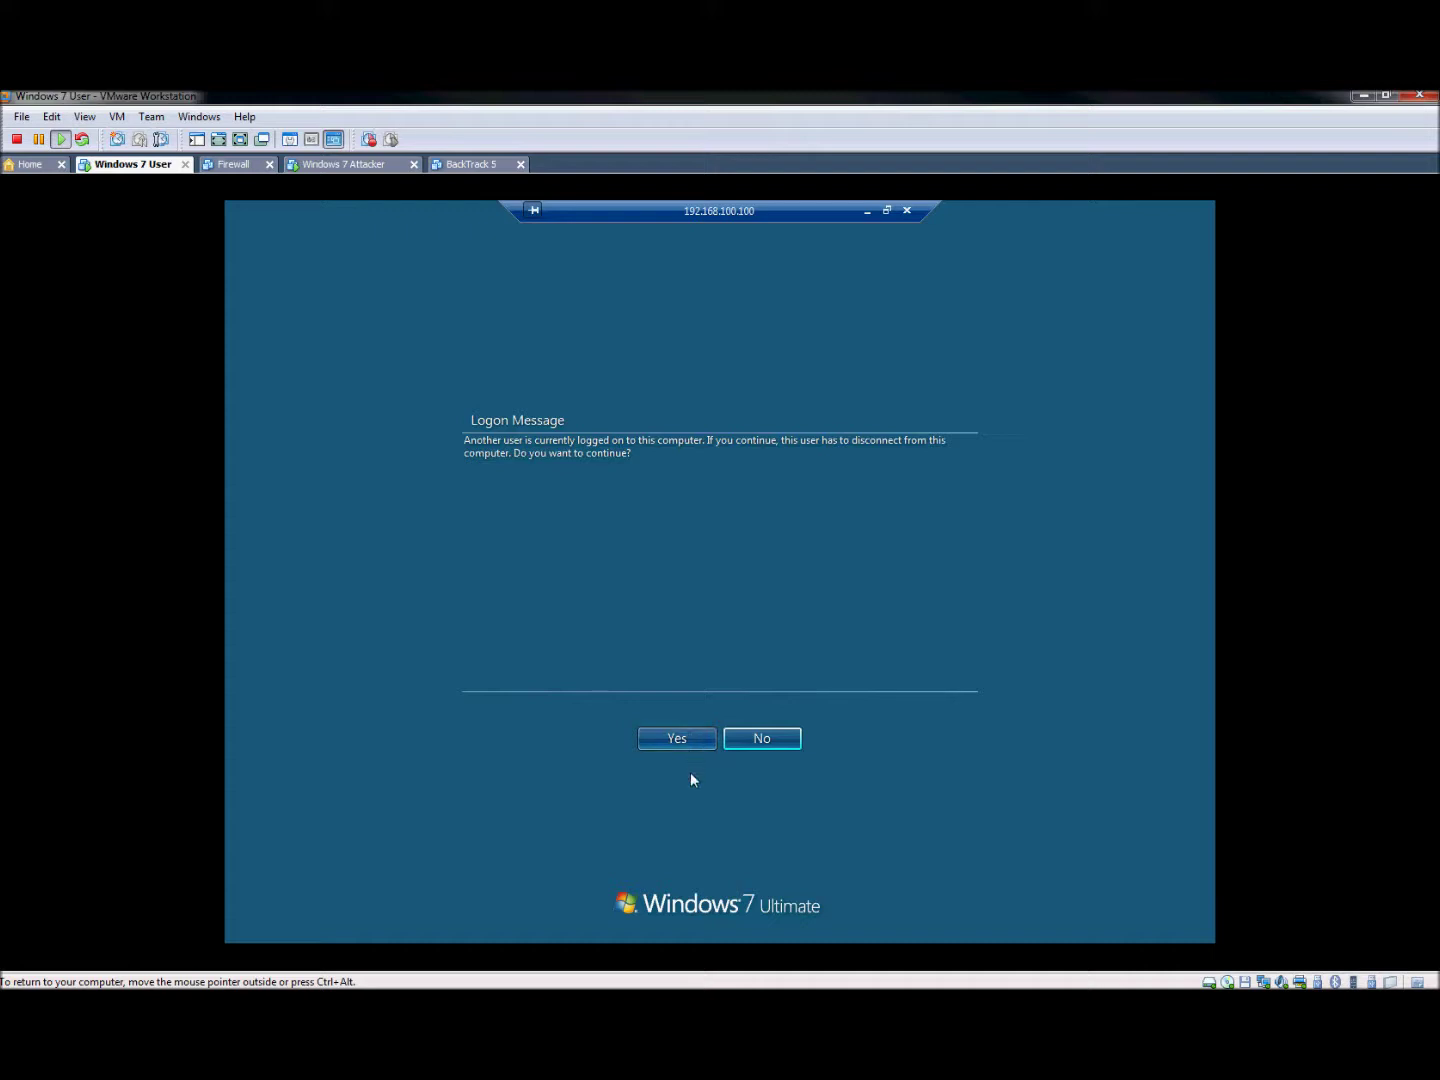
{"action": "left_click", "coordinate": [677, 736]}
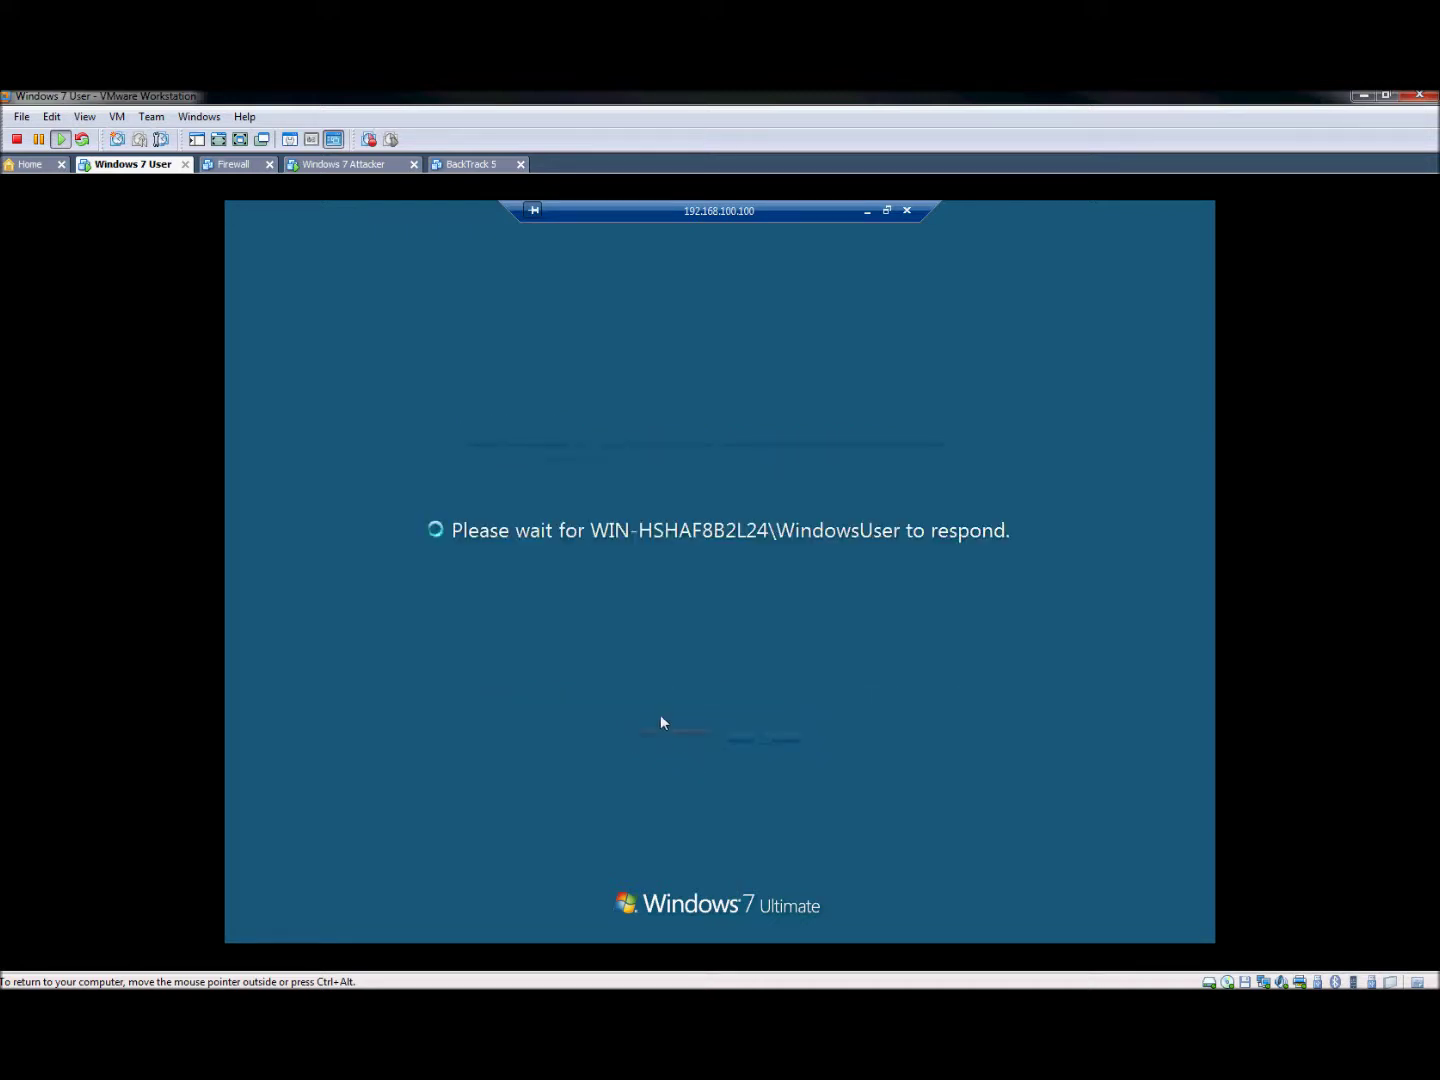
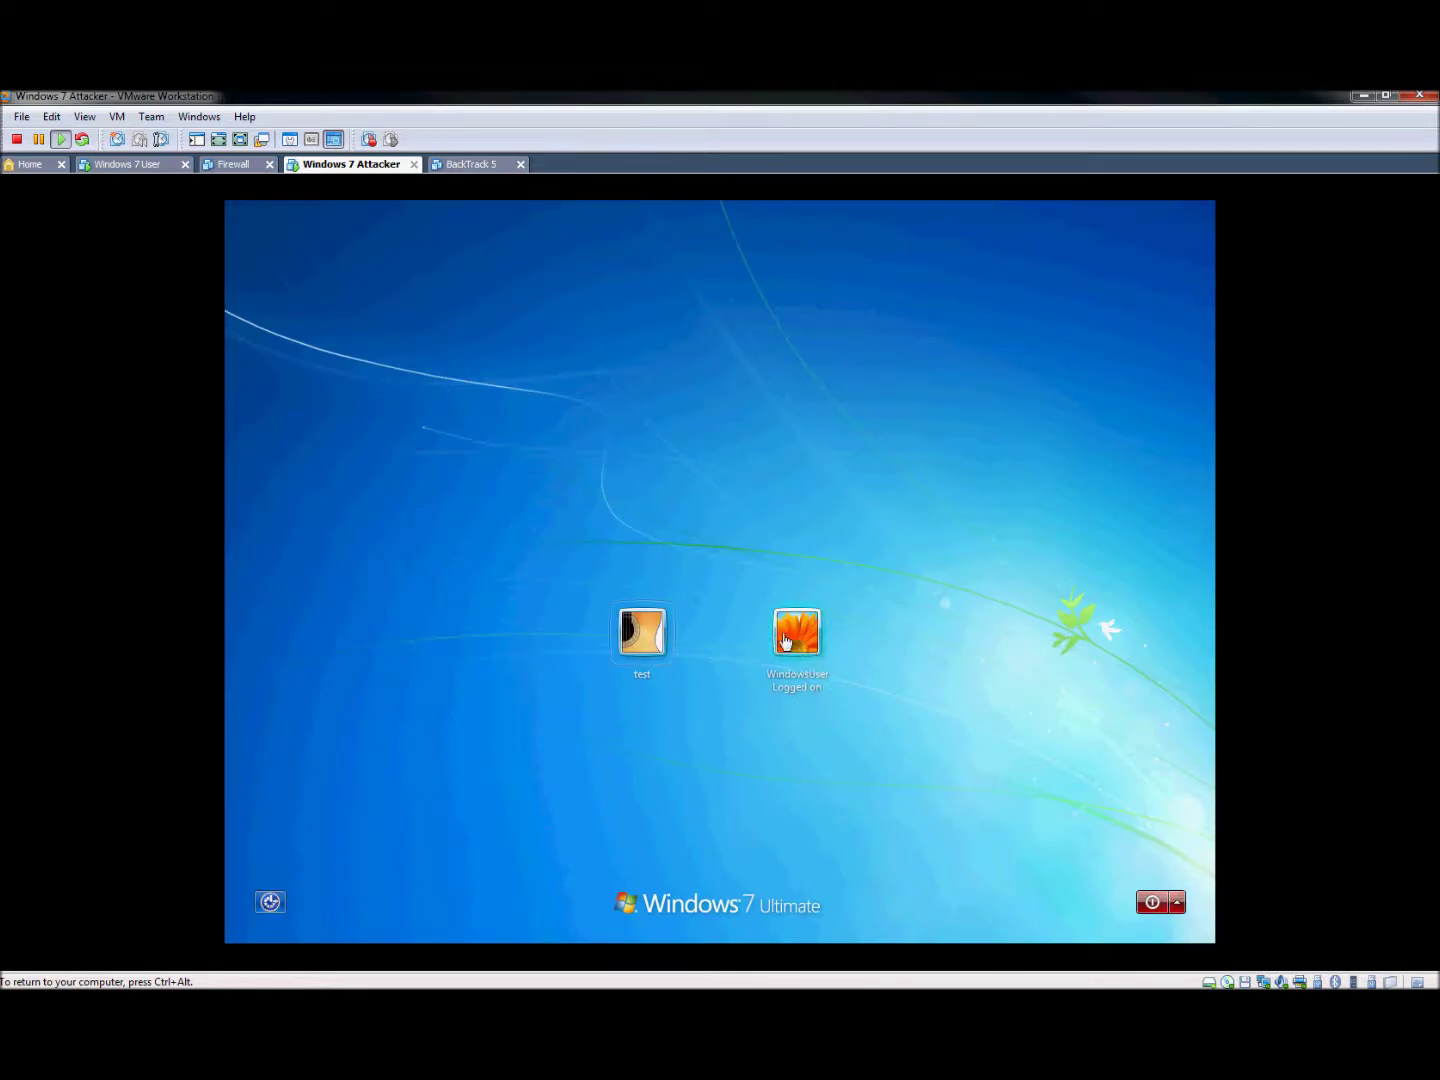
Switch to the Windows 7 User VM showing the remote session to 192.168.100.100
{"action": "left_click", "coordinate": [156, 166]}
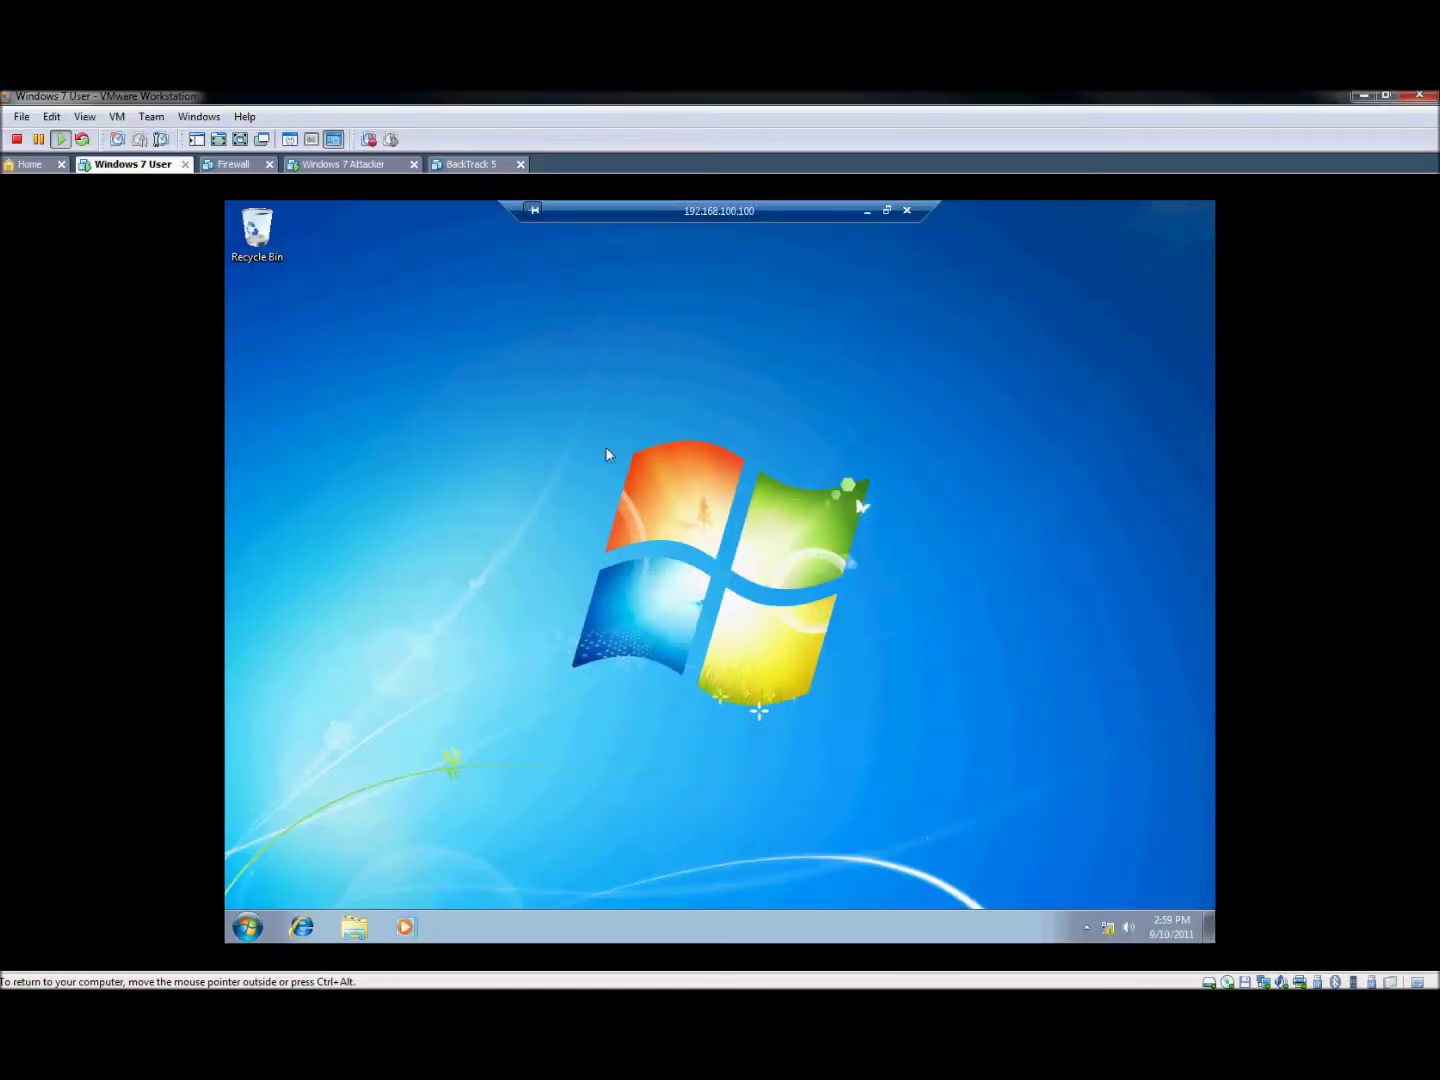
{"action": "left_click_drag", "start_coordinate": [546, 399], "coordinate": [958, 741]}
{"action": "left_click", "coordinate": [247, 927]}
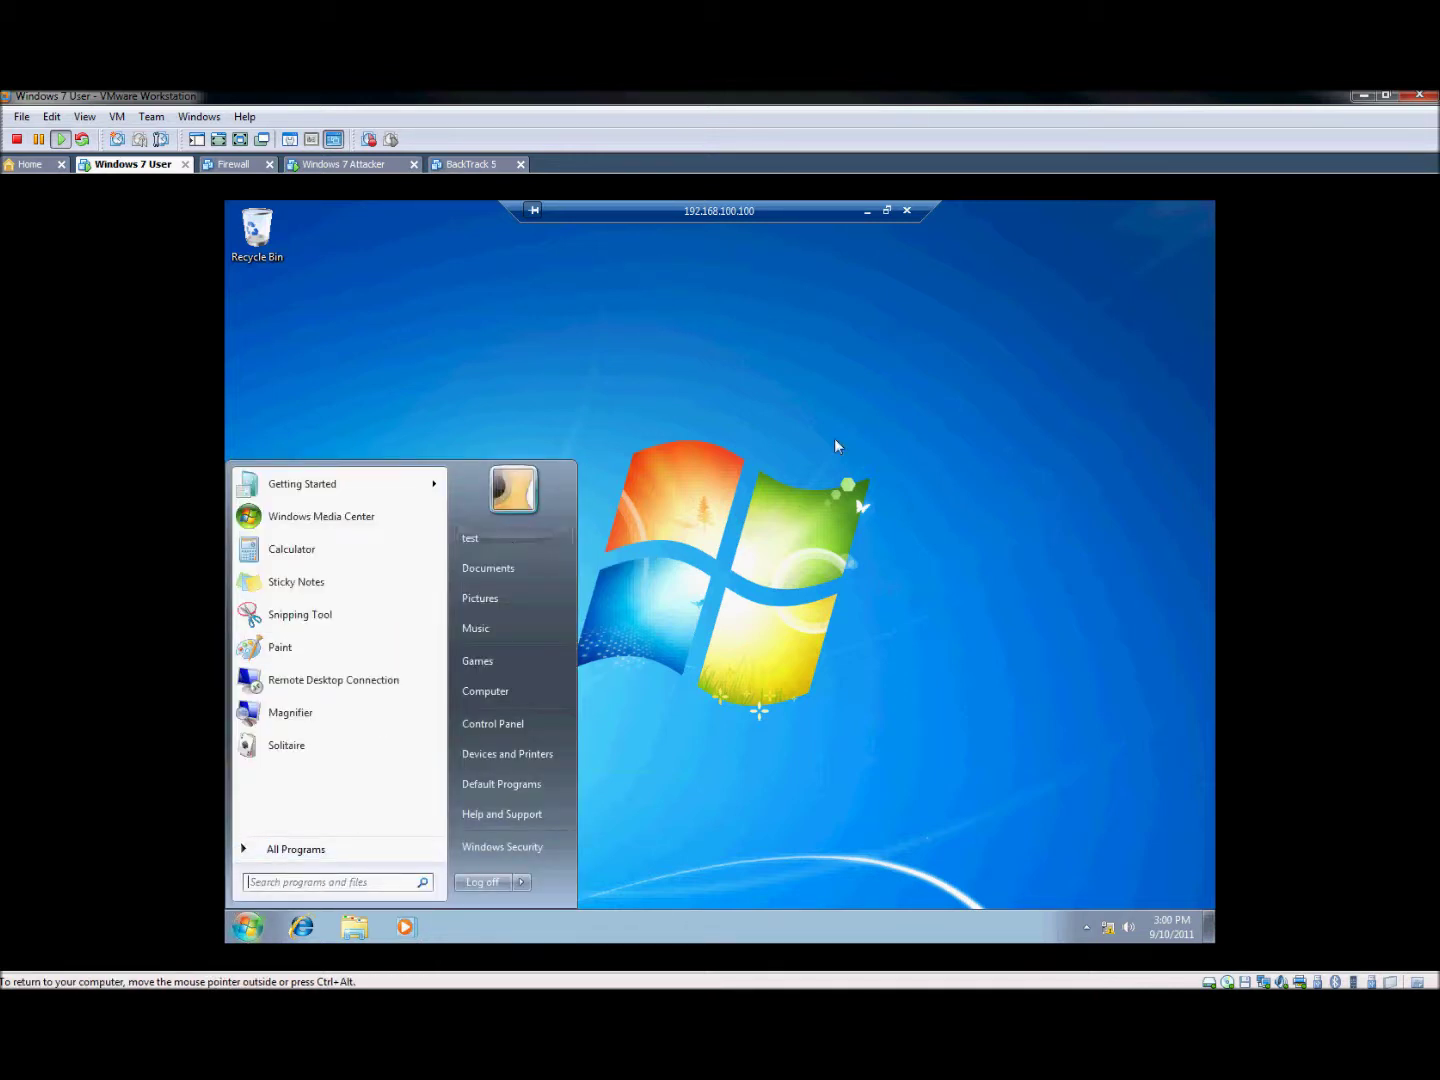
{"action": "left_click", "coordinate": [430, 541]}
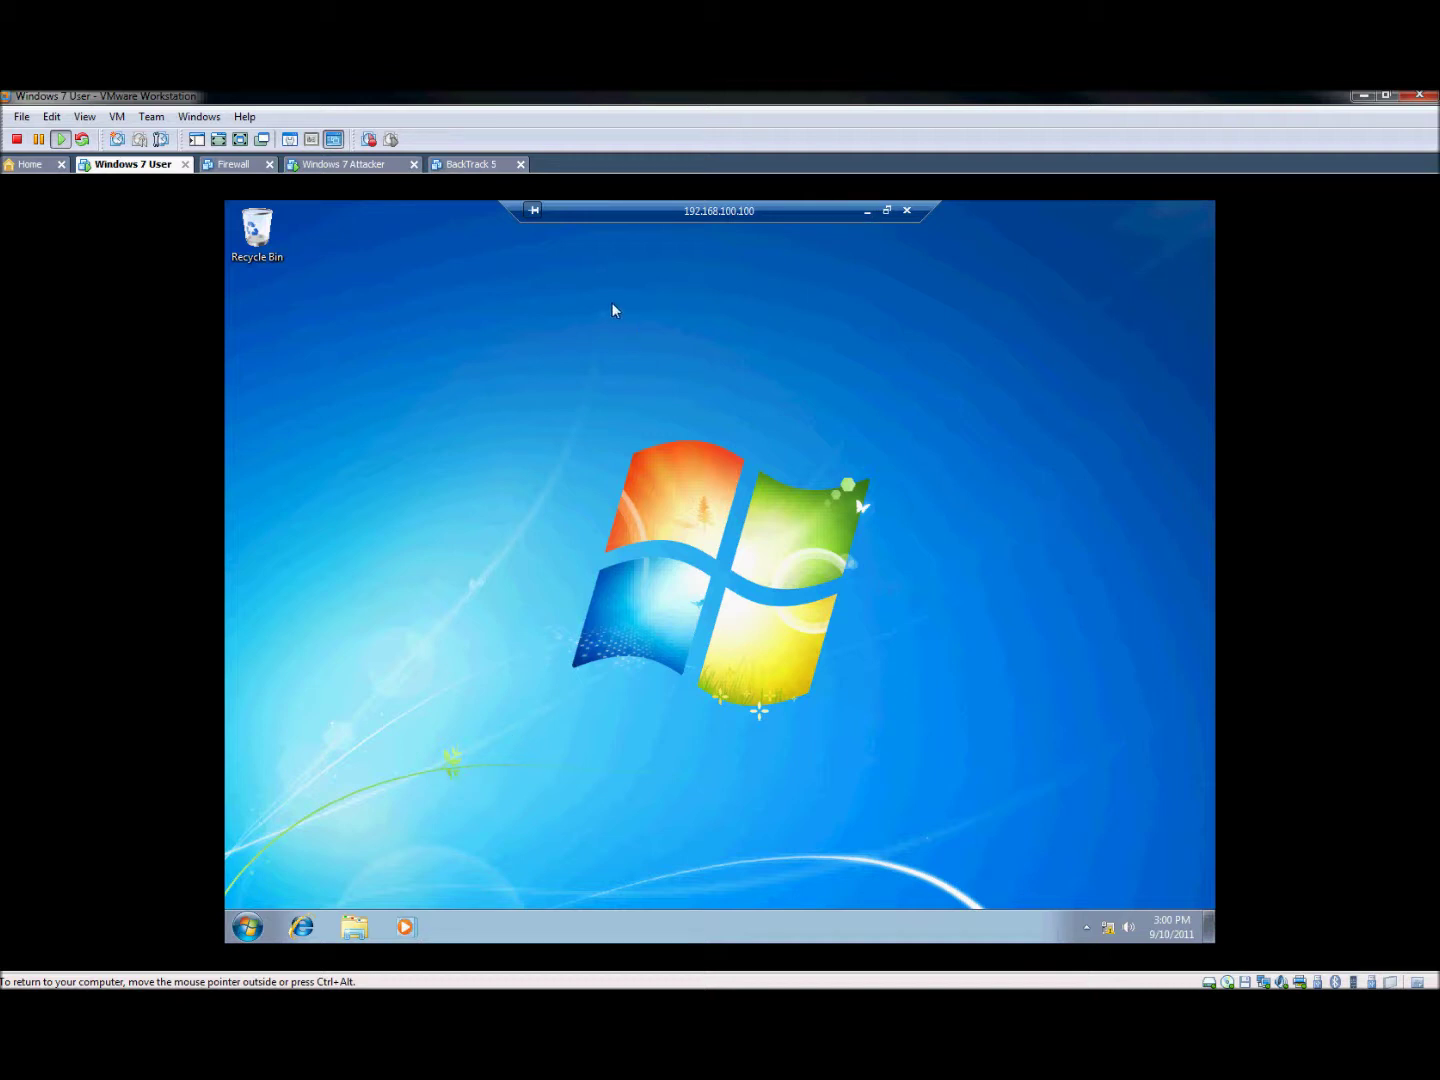
{"action": "left_click", "coordinate": [886, 211]}
Restore the remote session to a window, move it fully into view and enlarge it, then close it
{"action": "left_click_drag", "start_coordinate": [712, 221], "coordinate": [1076, 266]}
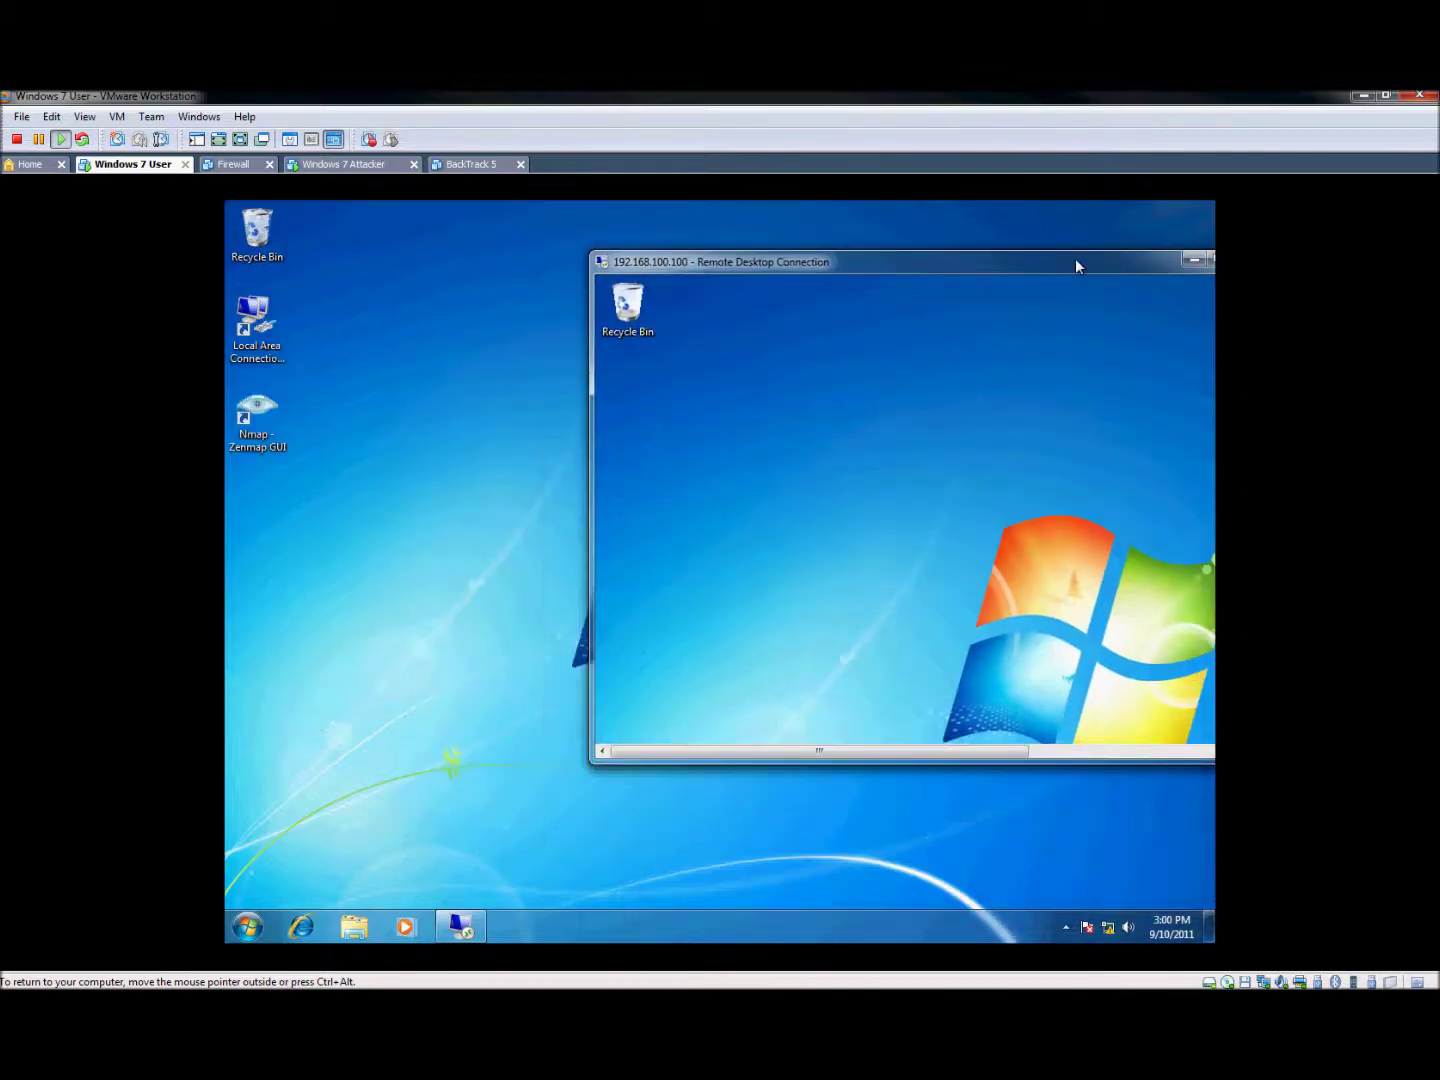
{"action": "left_click_drag", "start_coordinate": [905, 748], "coordinate": [820, 752]}
{"action": "left_click_drag", "start_coordinate": [781, 265], "coordinate": [506, 275]}
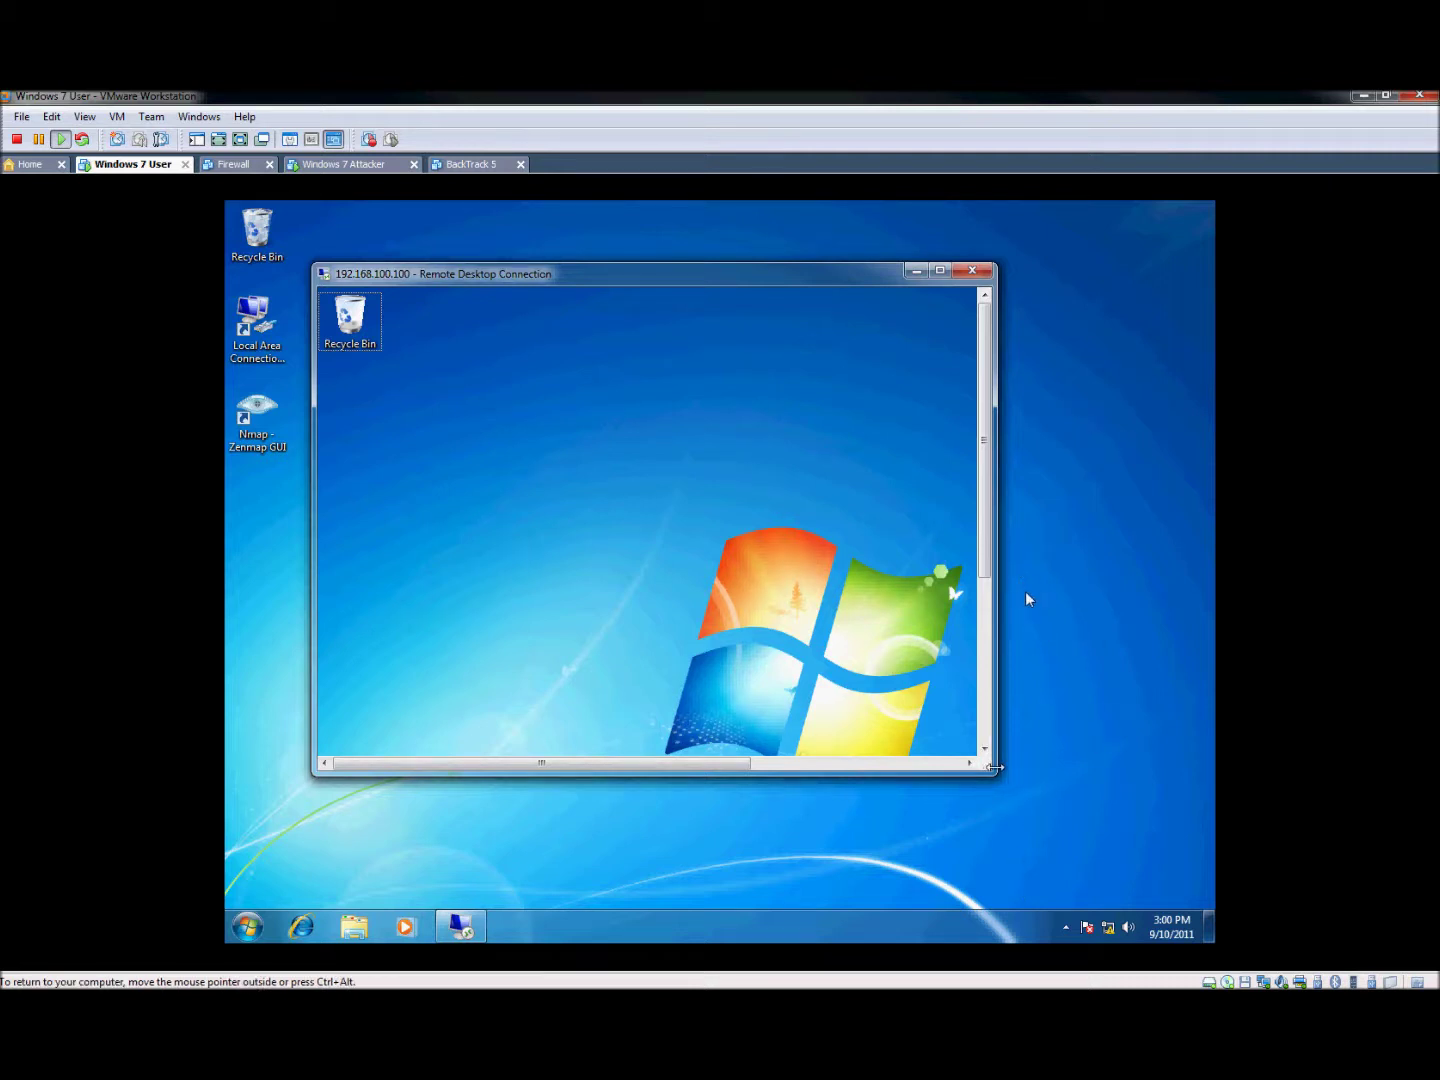
{"action": "left_click_drag", "start_coordinate": [994, 772], "coordinate": [1176, 889]}
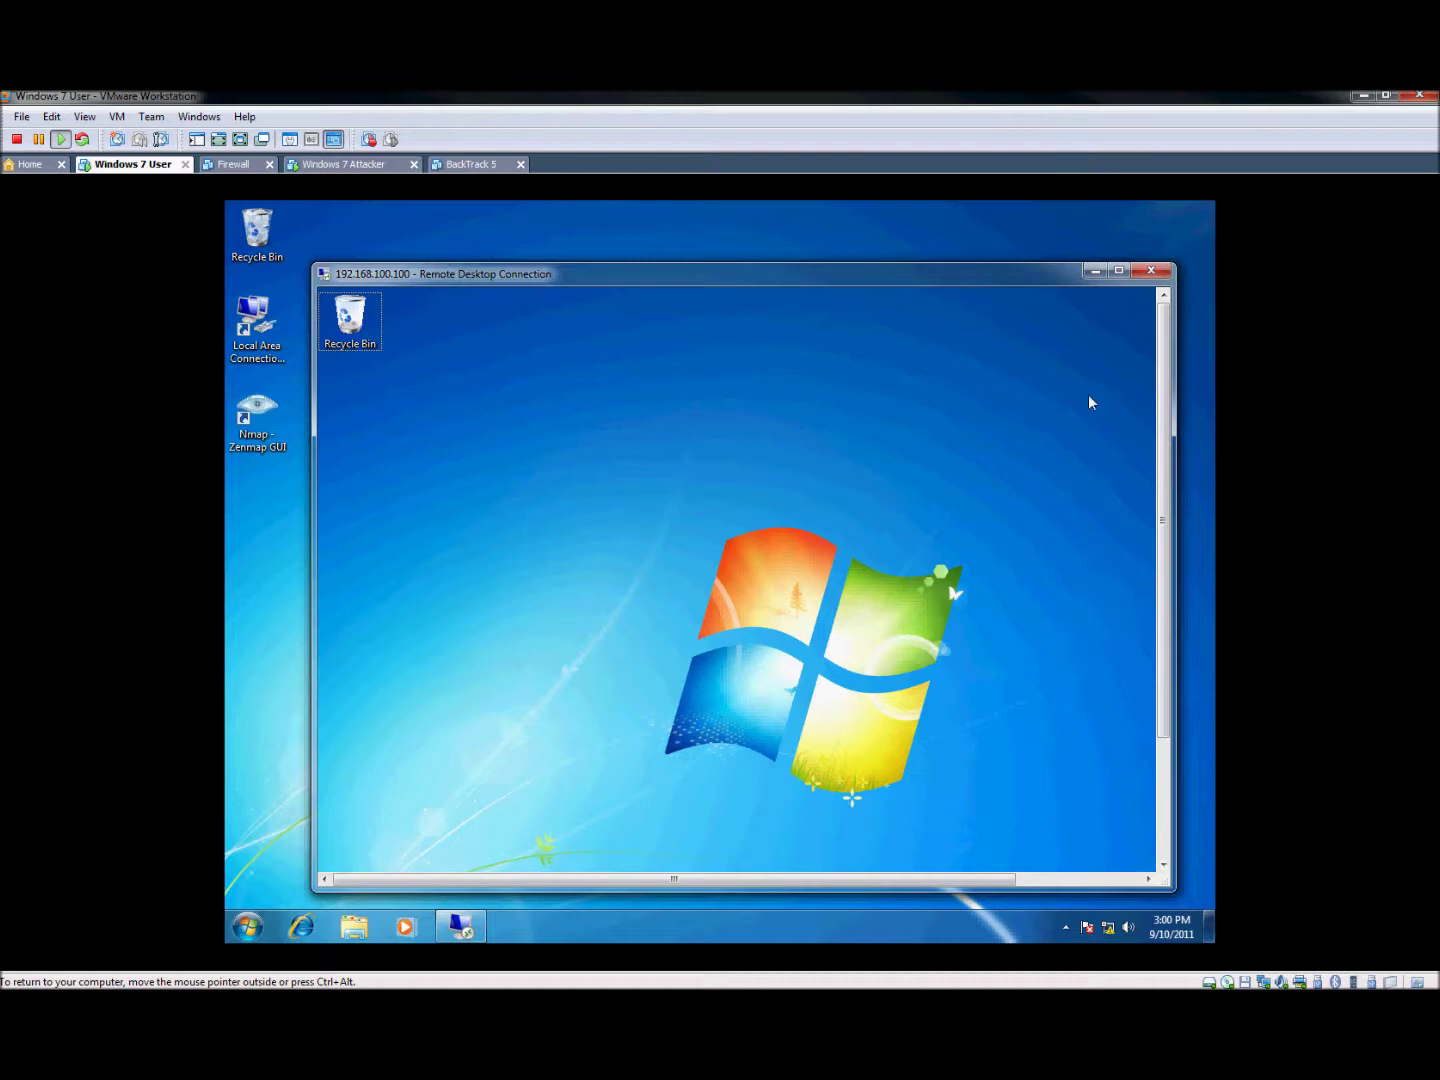
{"action": "left_click", "coordinate": [1150, 274]}
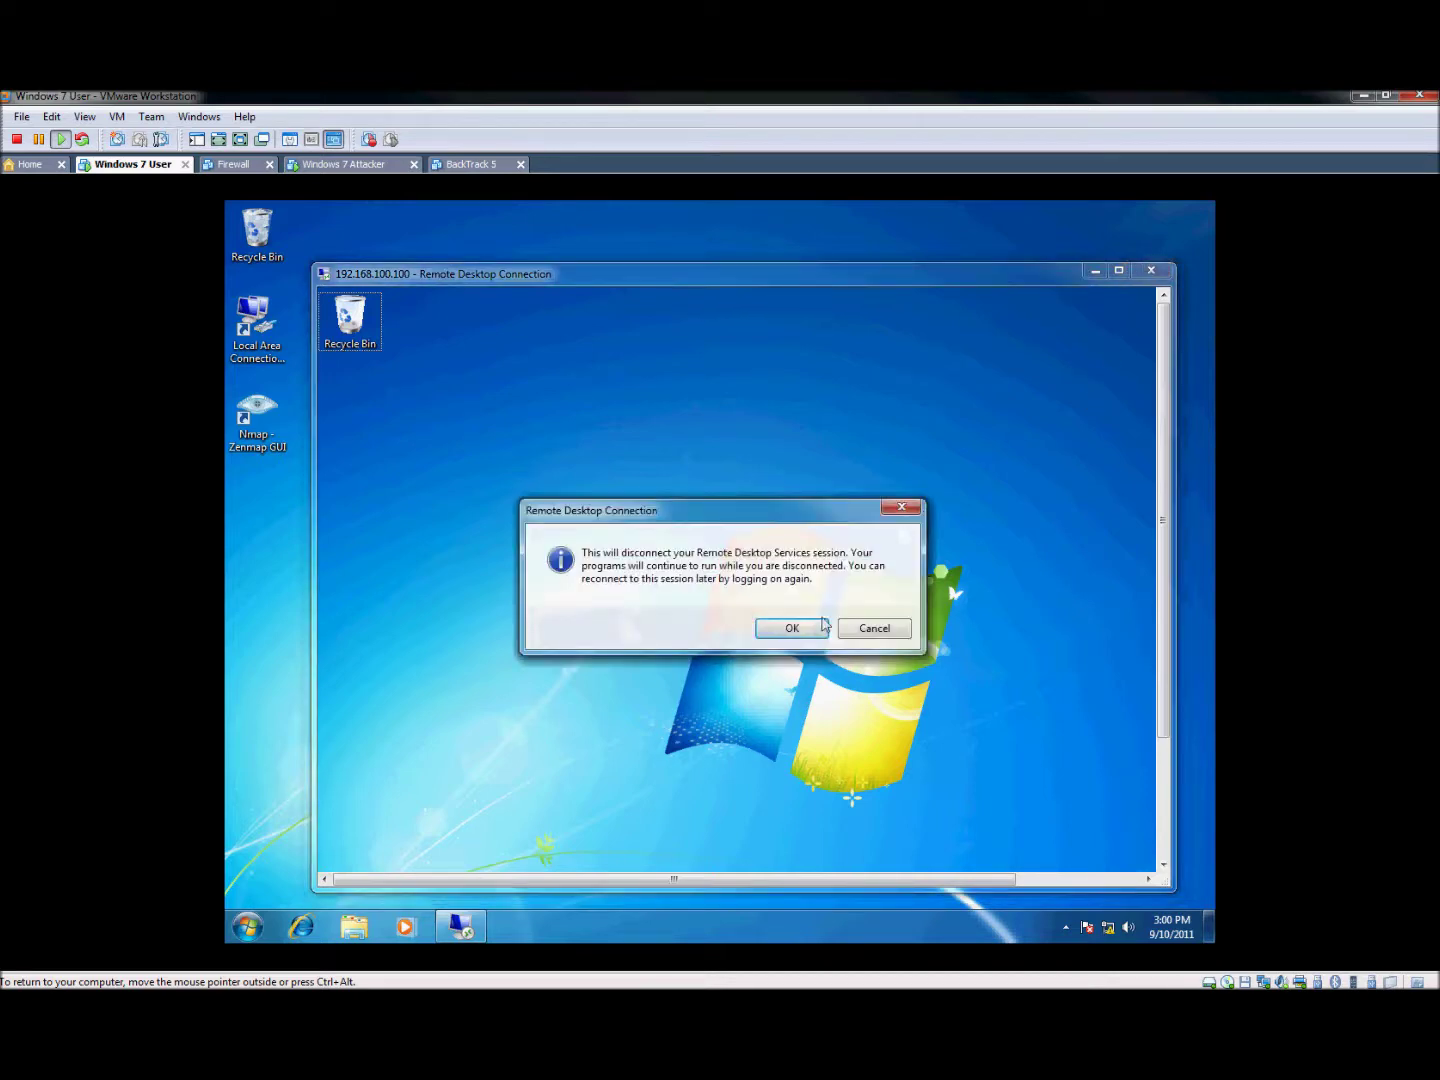
Confirm the disconnect, relaunch Remote Desktop Connection from Start, and show its Display options
{"action": "left_click", "coordinate": [789, 627]}
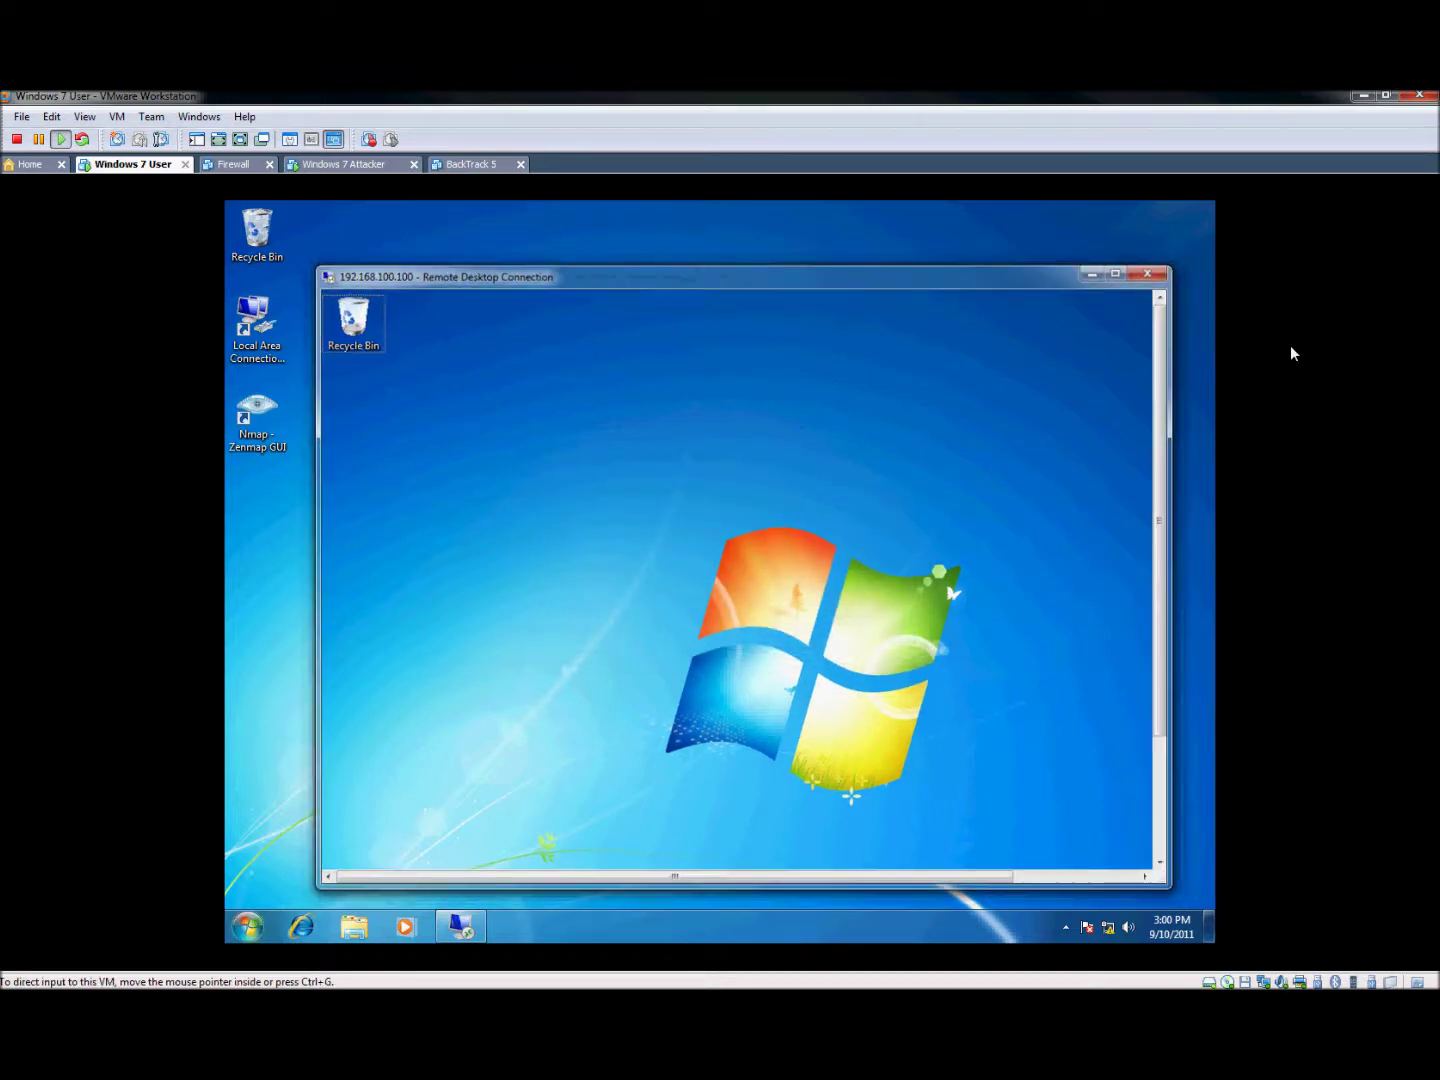
{"action": "left_click", "coordinate": [246, 927]}
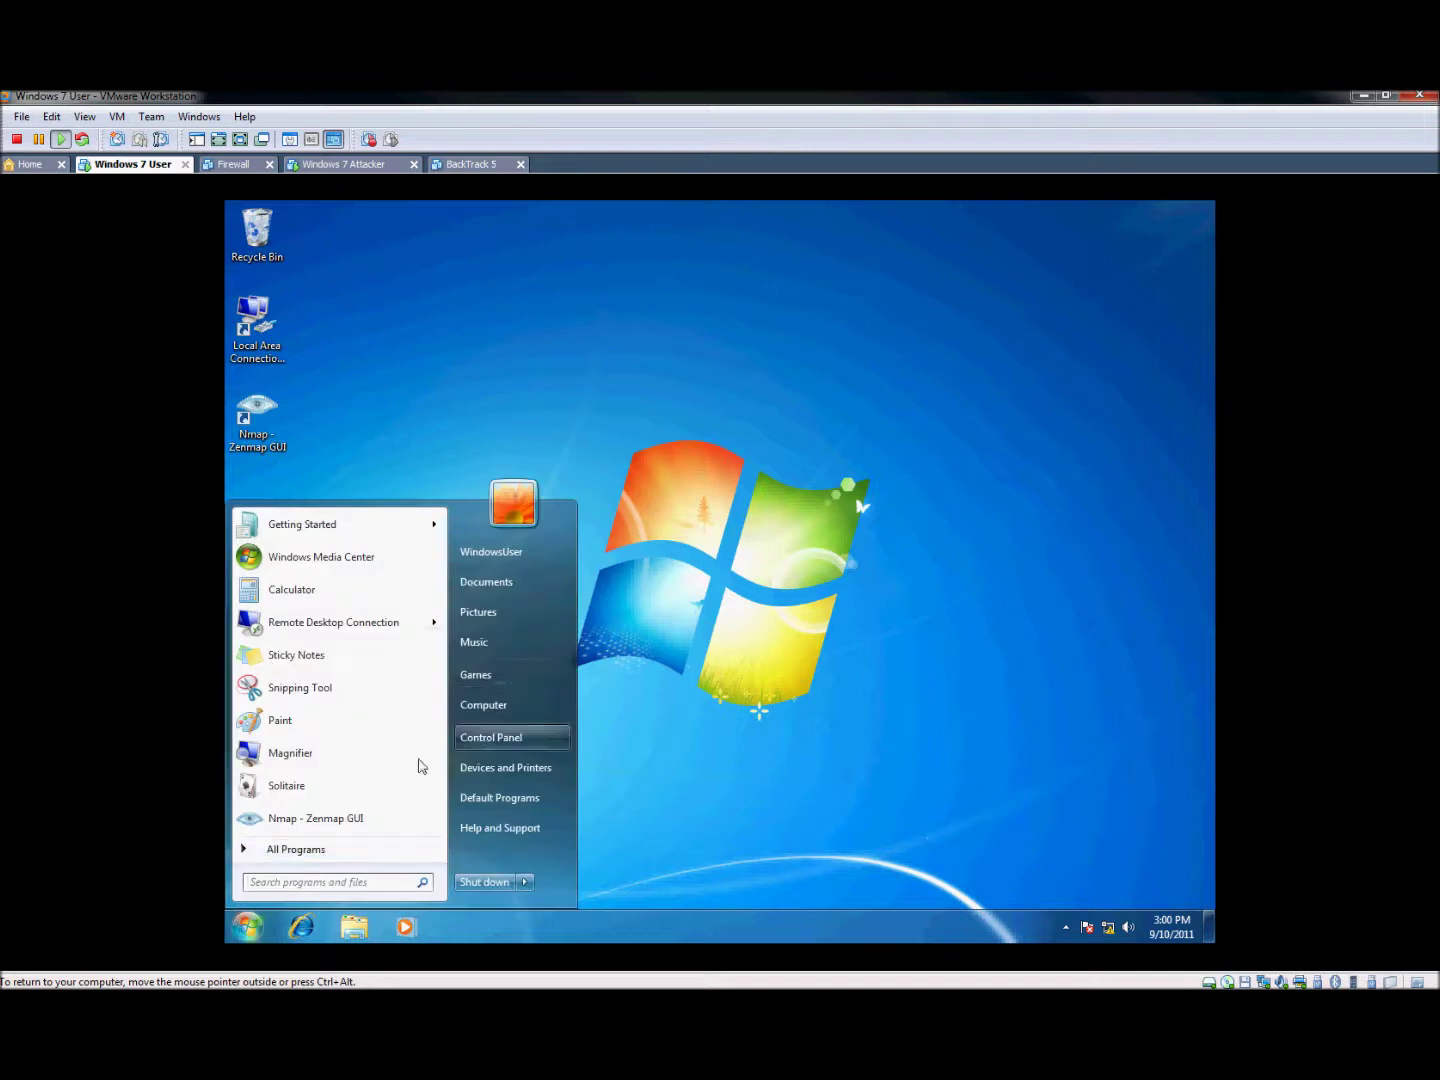
{"action": "left_click", "coordinate": [366, 626]}
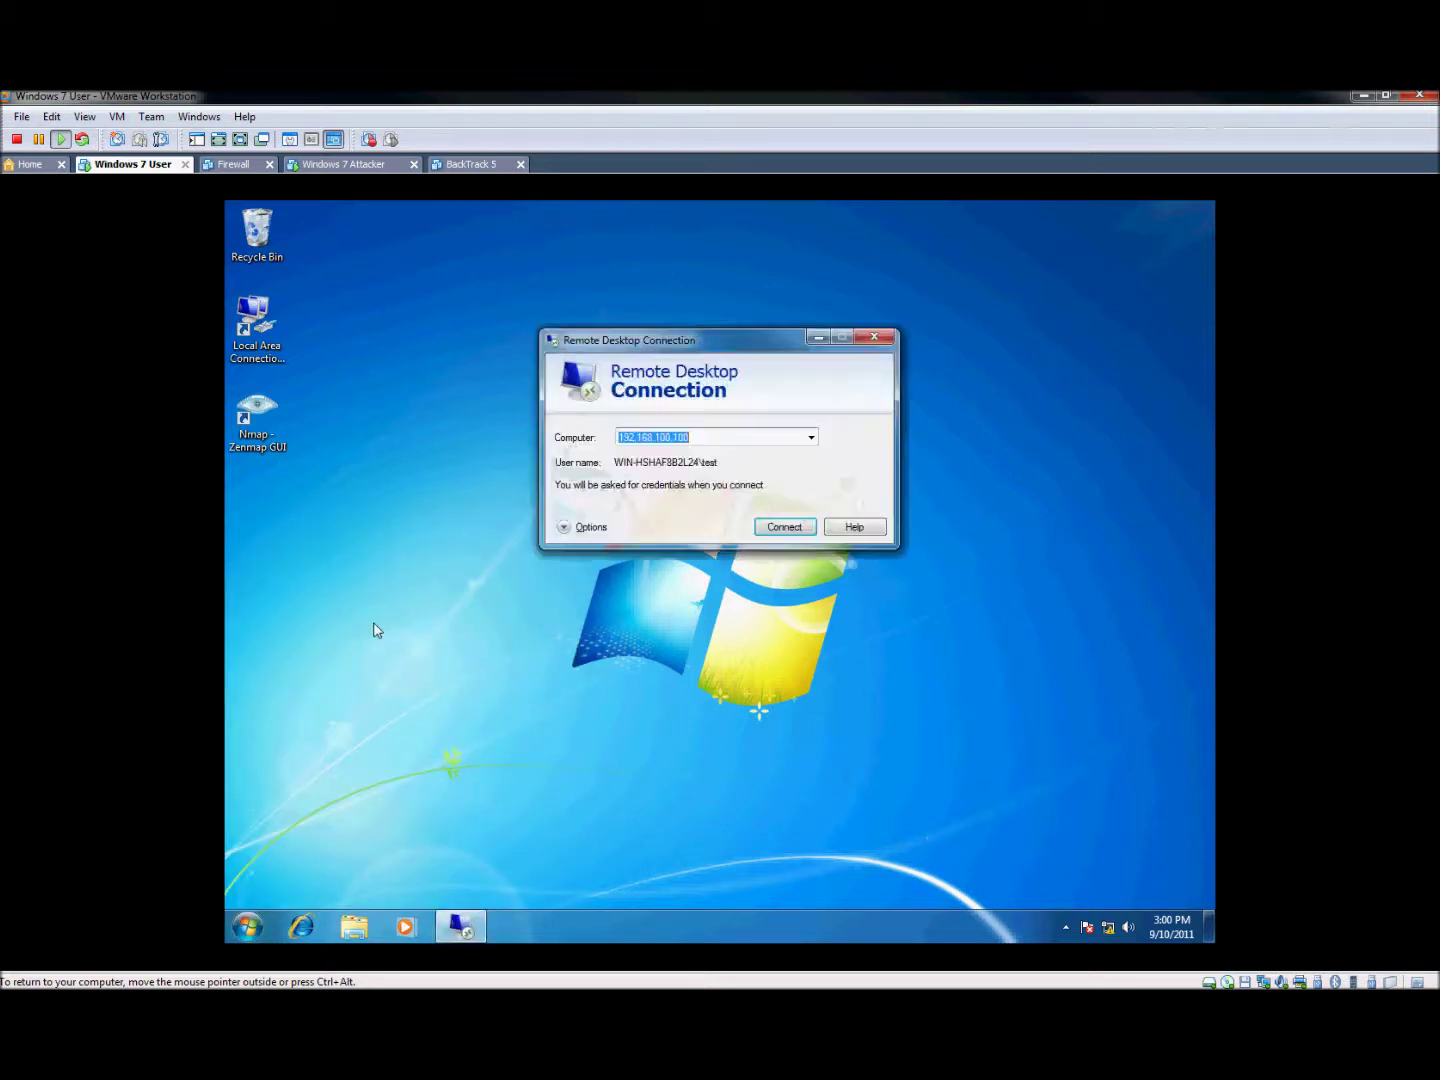
{"action": "left_click", "coordinate": [583, 537]}
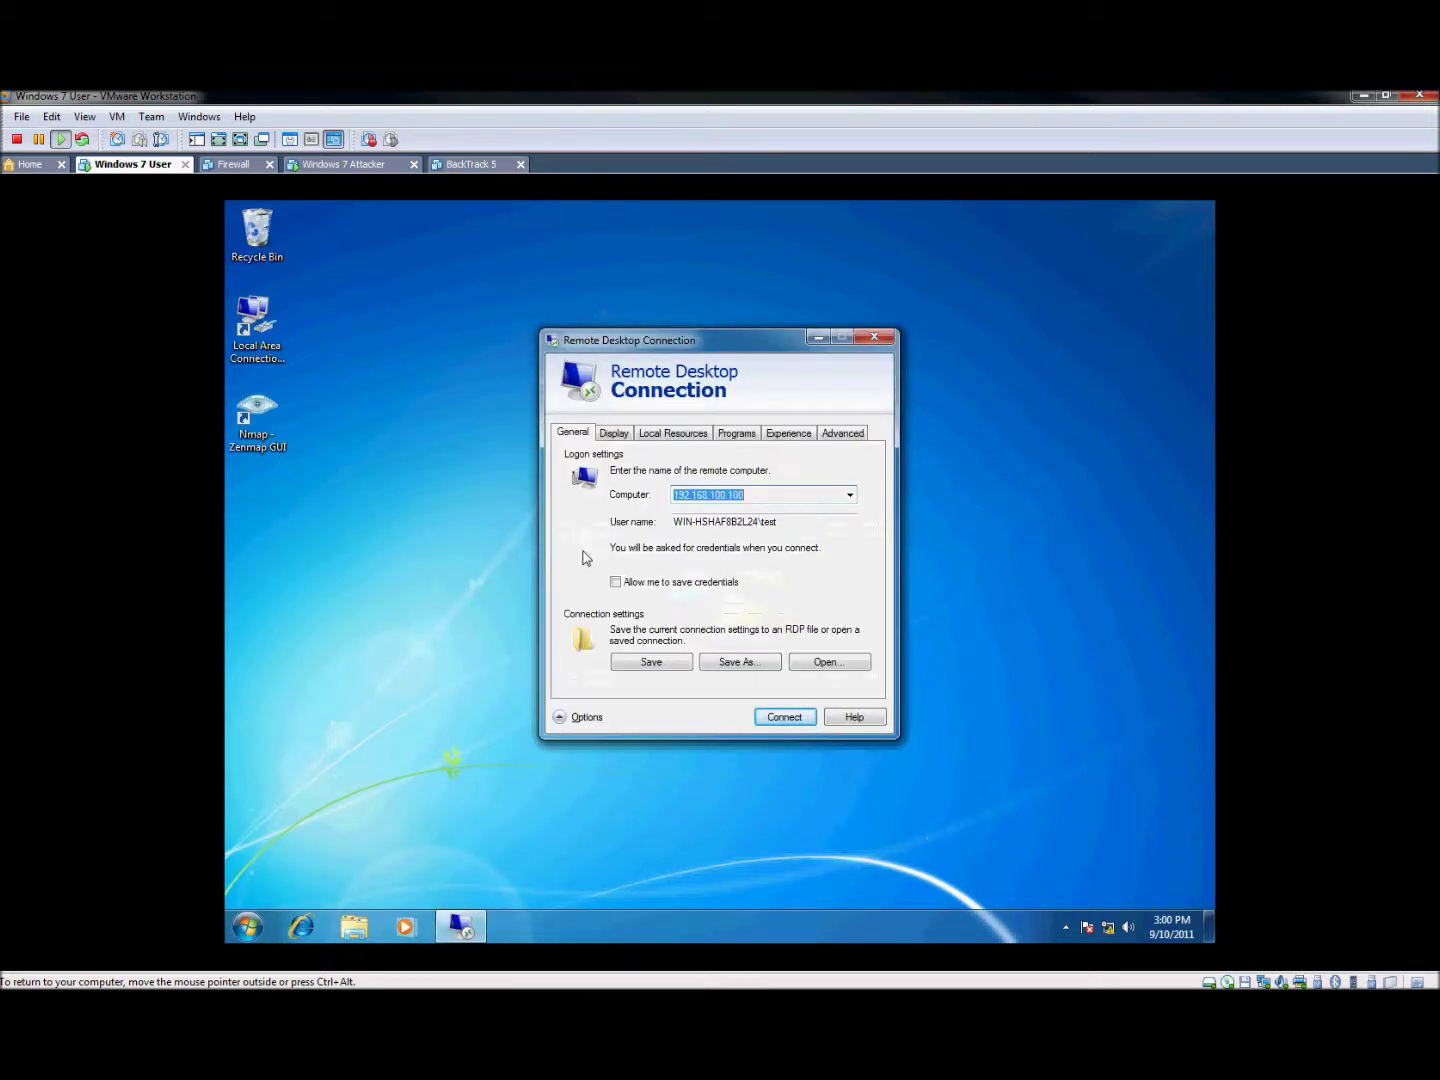
{"action": "left_click", "coordinate": [615, 433]}
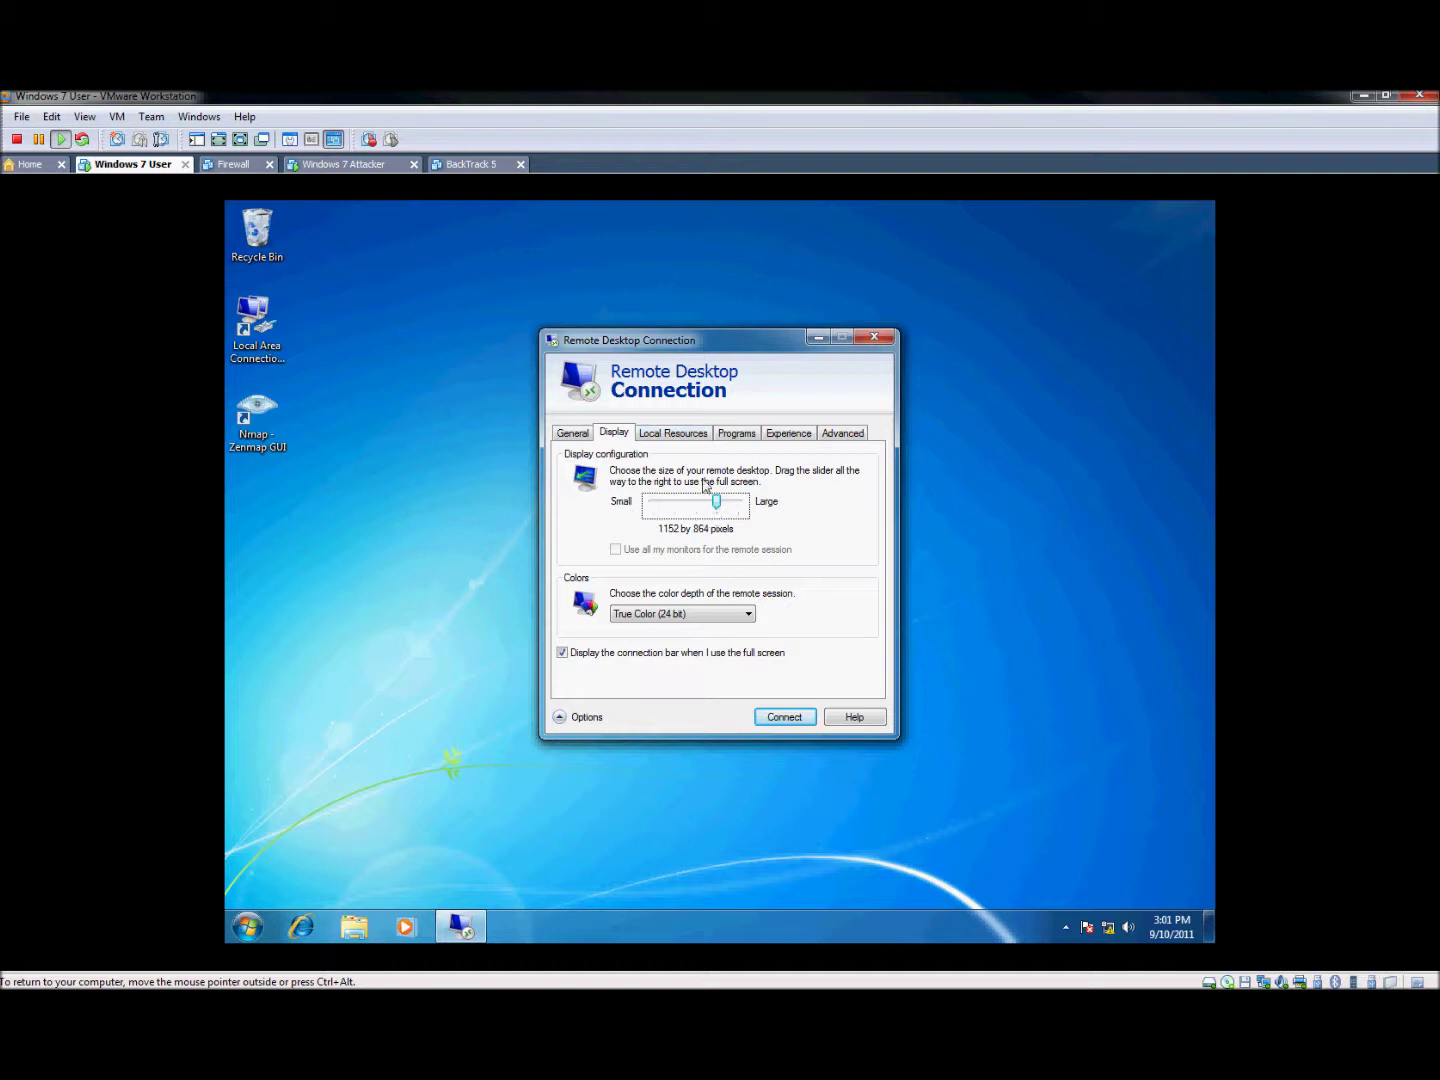
Switch to the Local Resources settings covering audio, Windows keys, printers and clipboard
{"action": "left_click", "coordinate": [685, 436]}
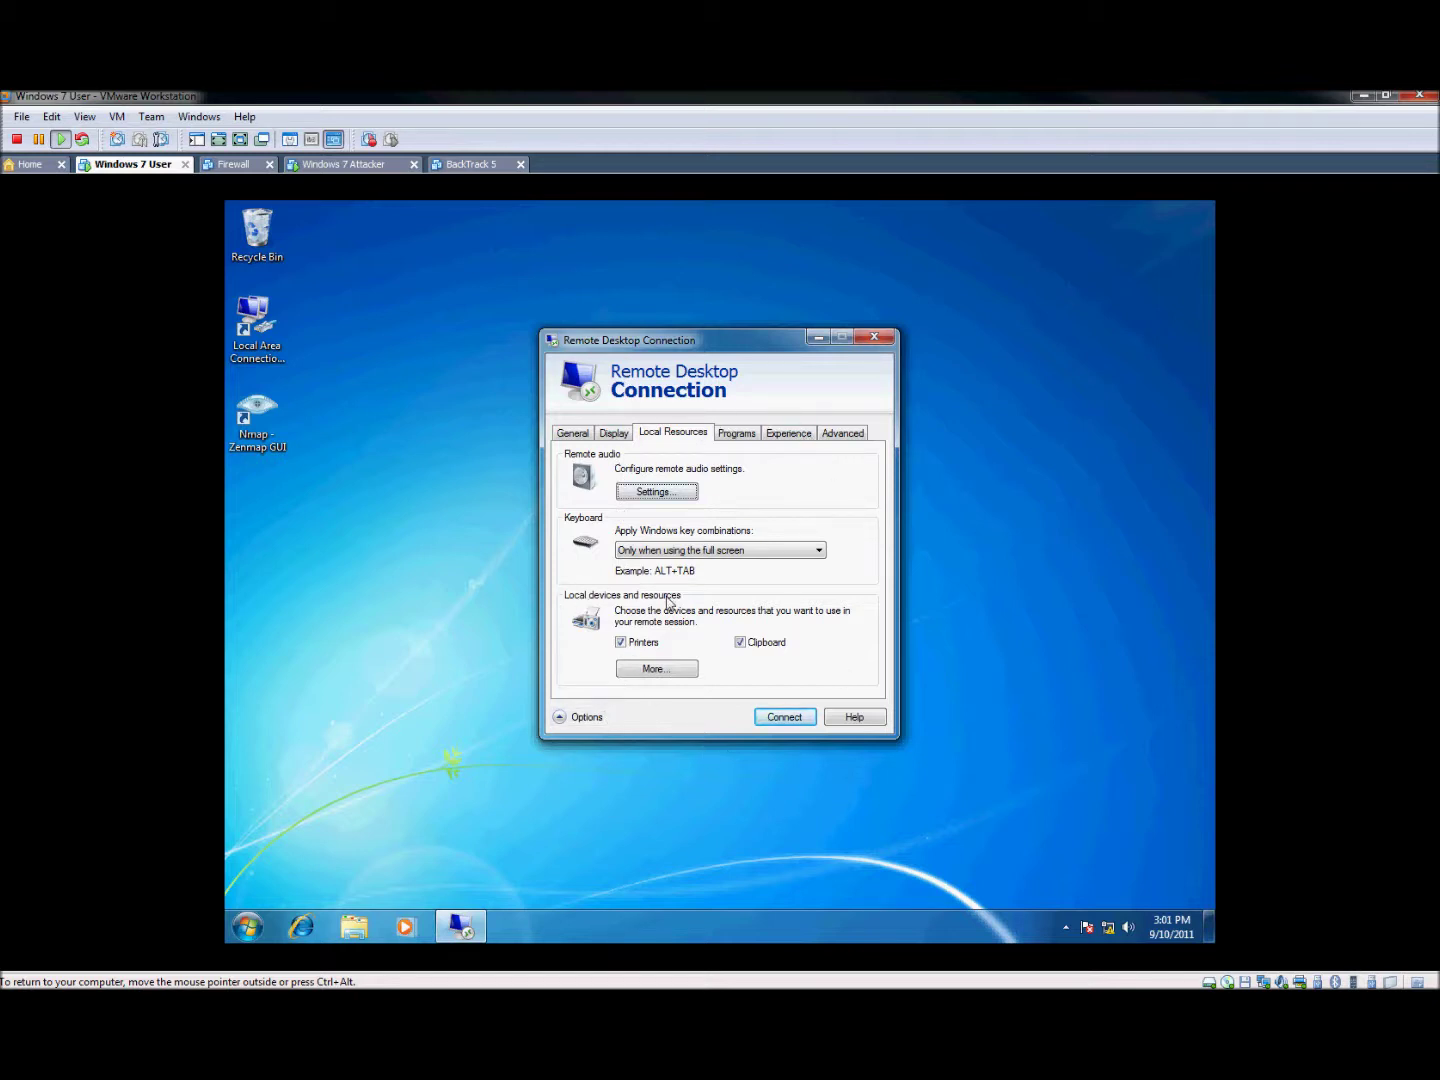
Select Drives among the shared local devices and connect to the remote computer
{"action": "left_click", "coordinate": [656, 669]}
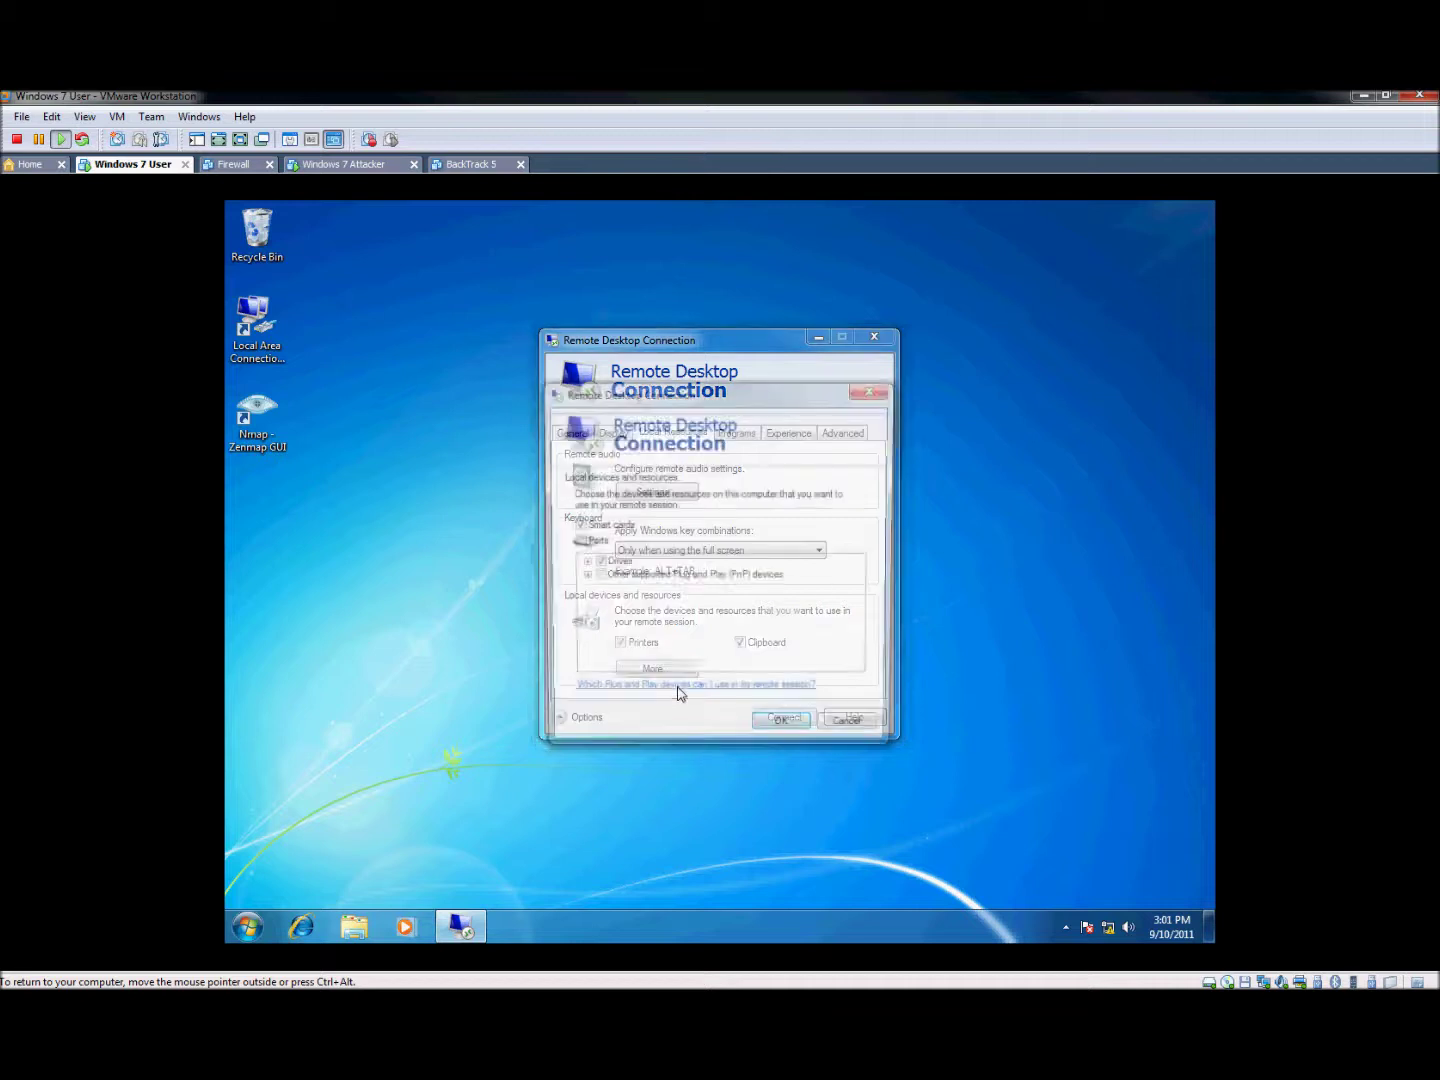
{"action": "left_click", "coordinate": [581, 564]}
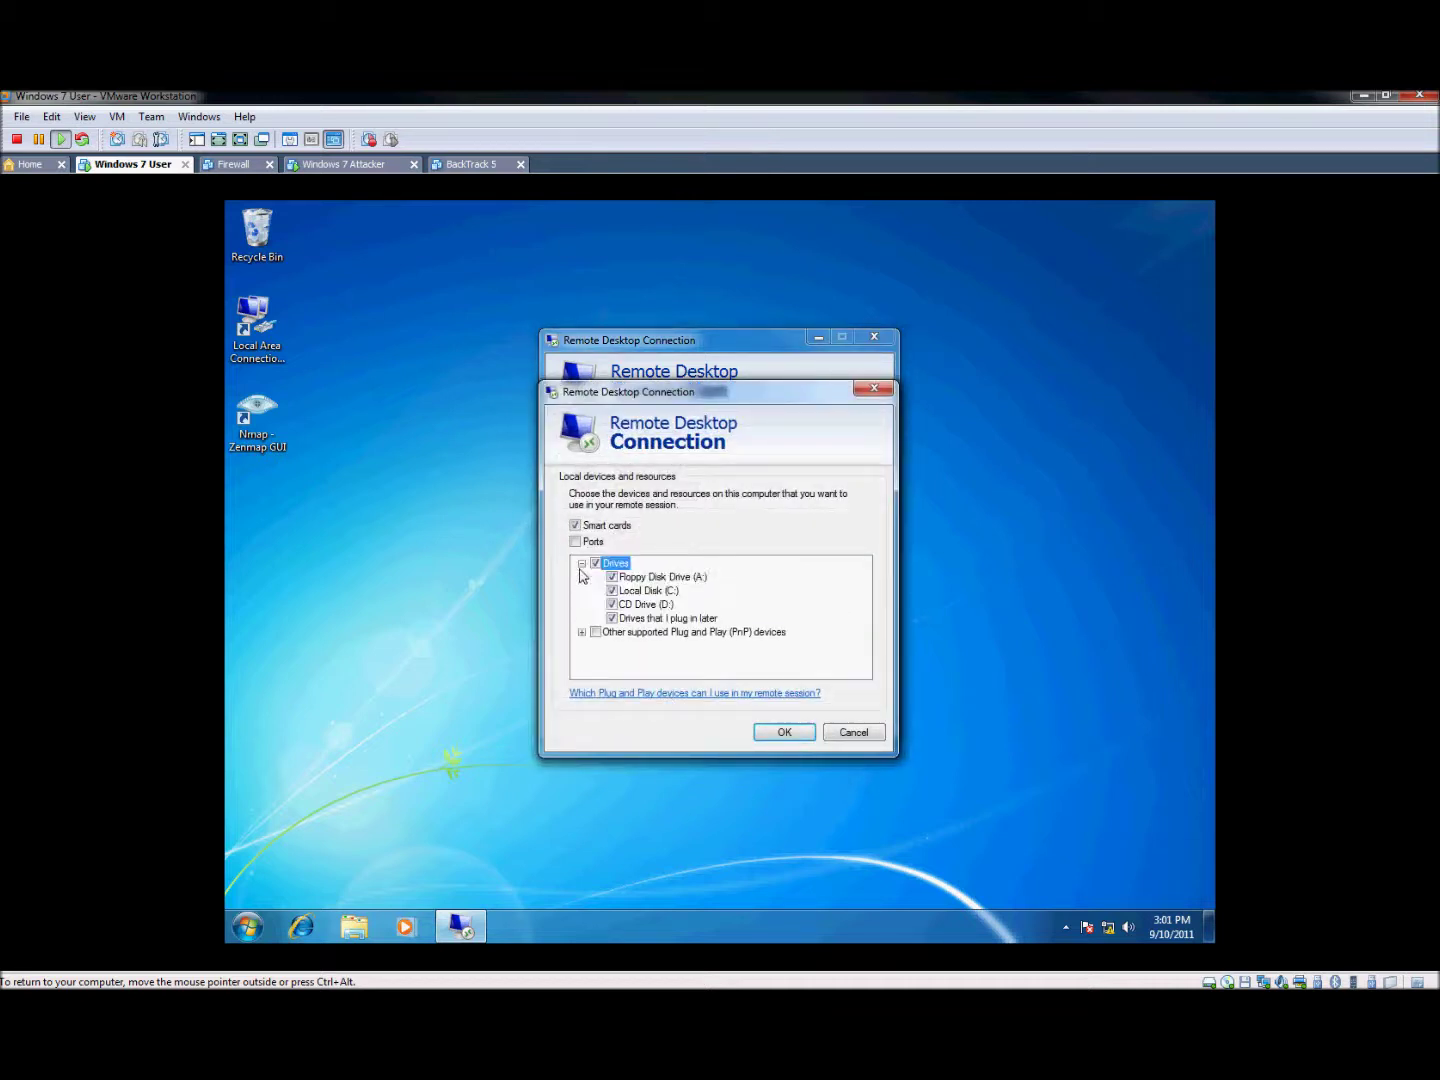
{"action": "left_click", "coordinate": [582, 633]}
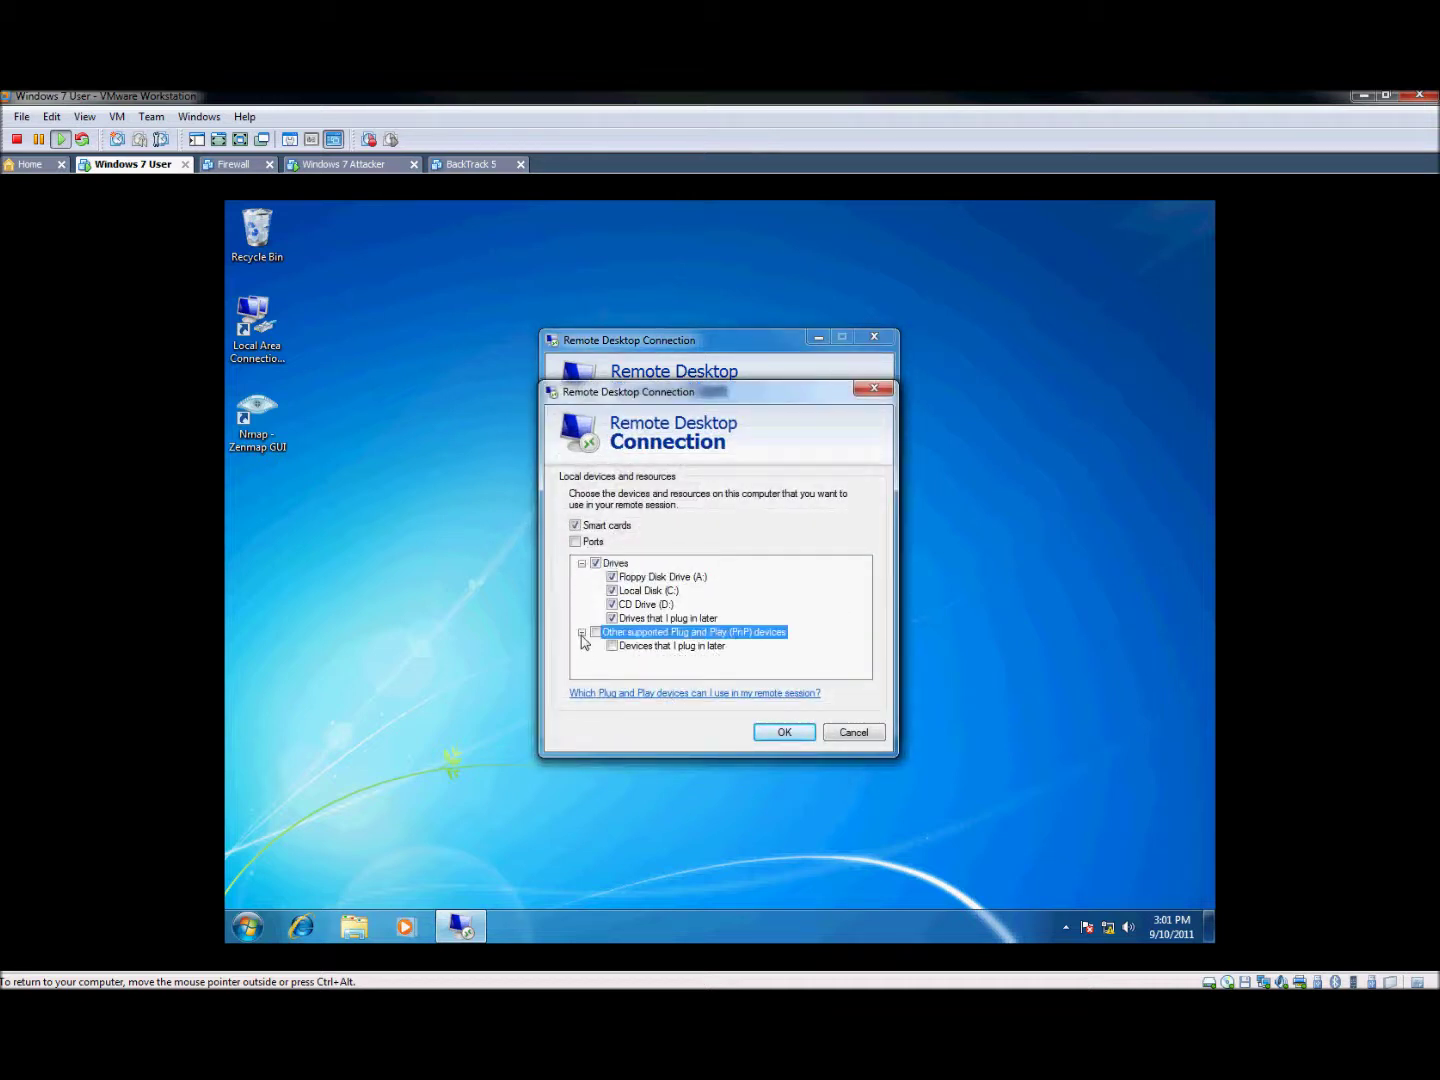
{"action": "left_click", "coordinate": [597, 566]}
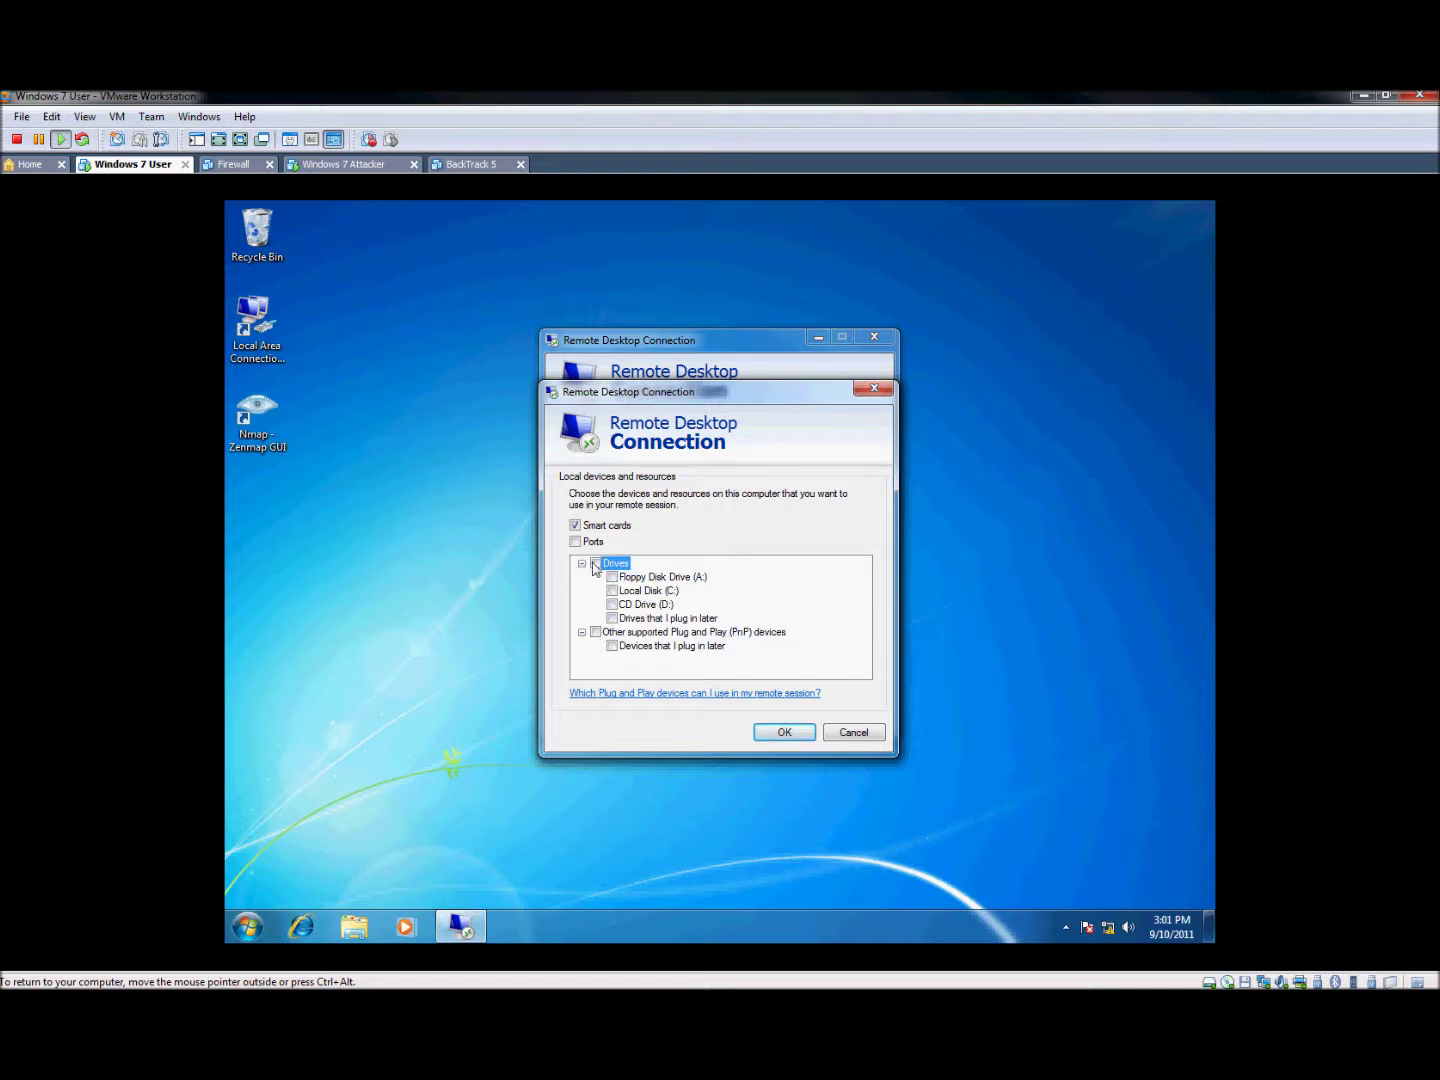
{"action": "left_click", "coordinate": [809, 738]}
{"action": "left_click", "coordinate": [798, 722]}
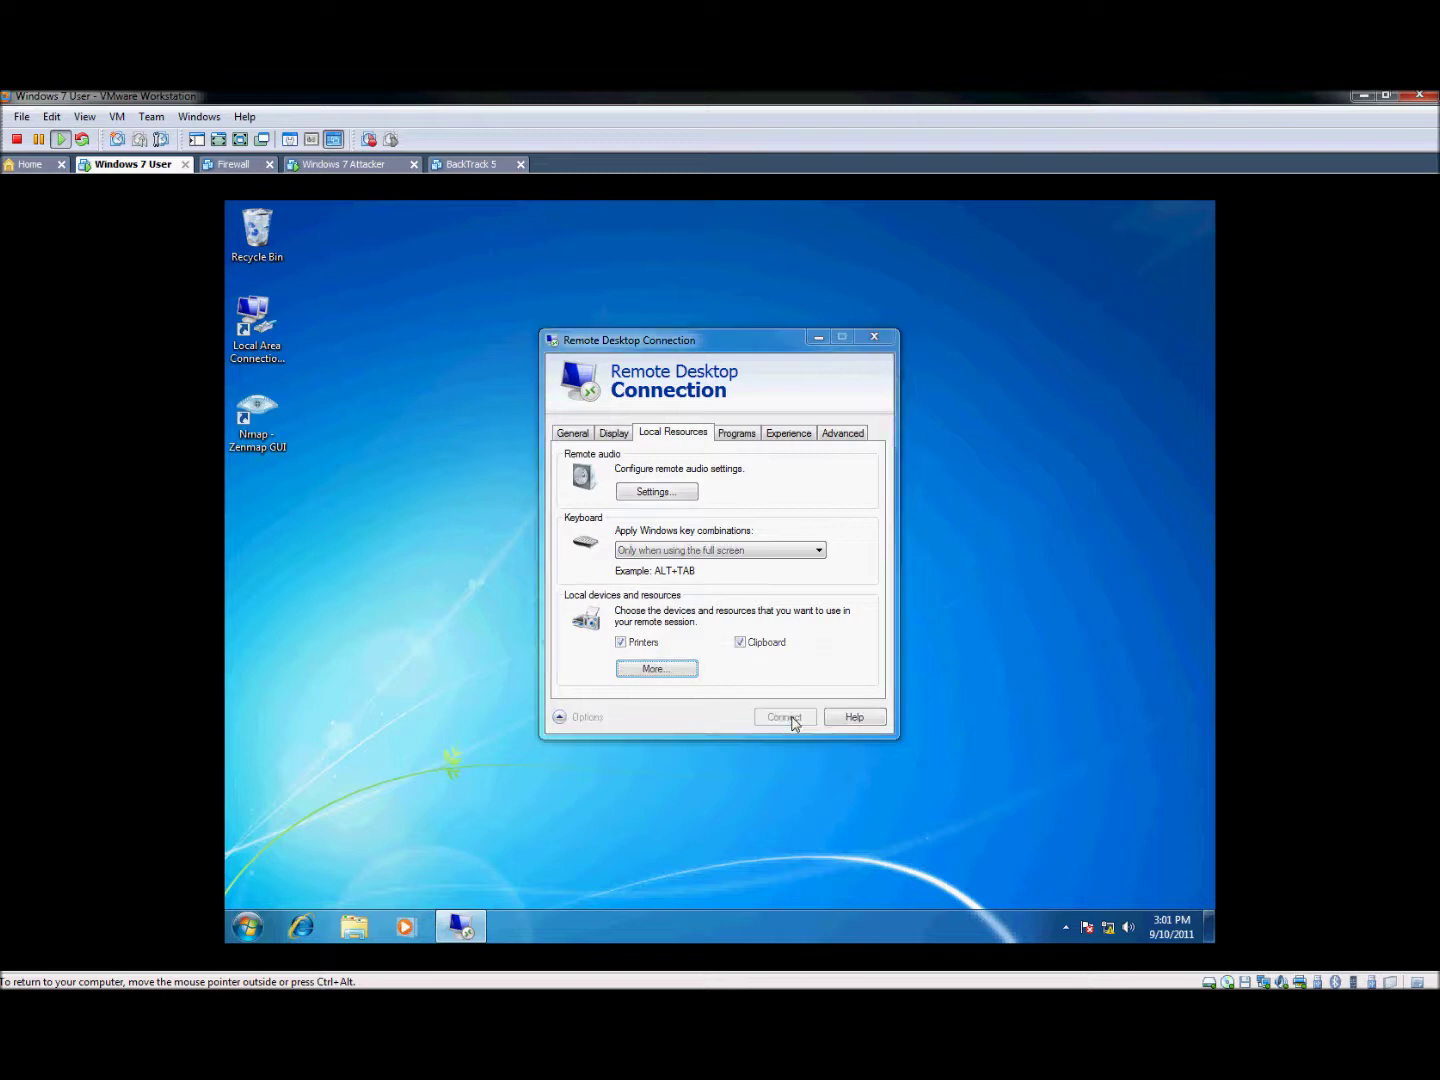
Sign in with the account password, window the remote session, and open local Local Disk (C:)
{"action": "type", "text": "te"}
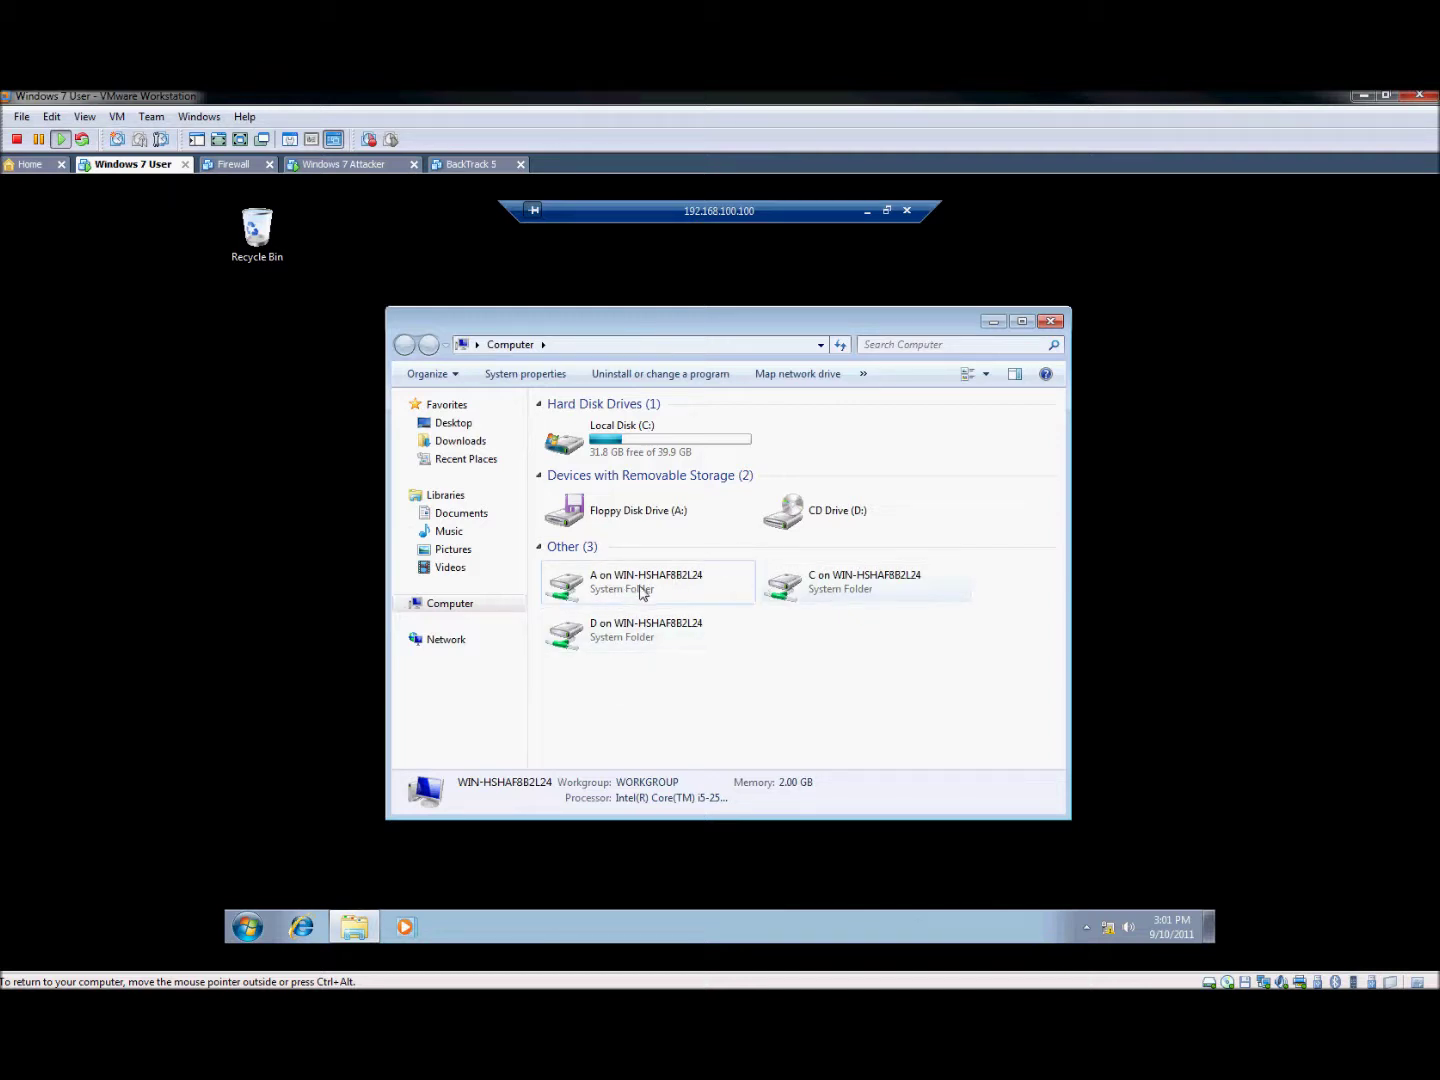
{"action": "left_click", "coordinate": [887, 211]}
{"action": "left_click", "coordinate": [247, 927]}
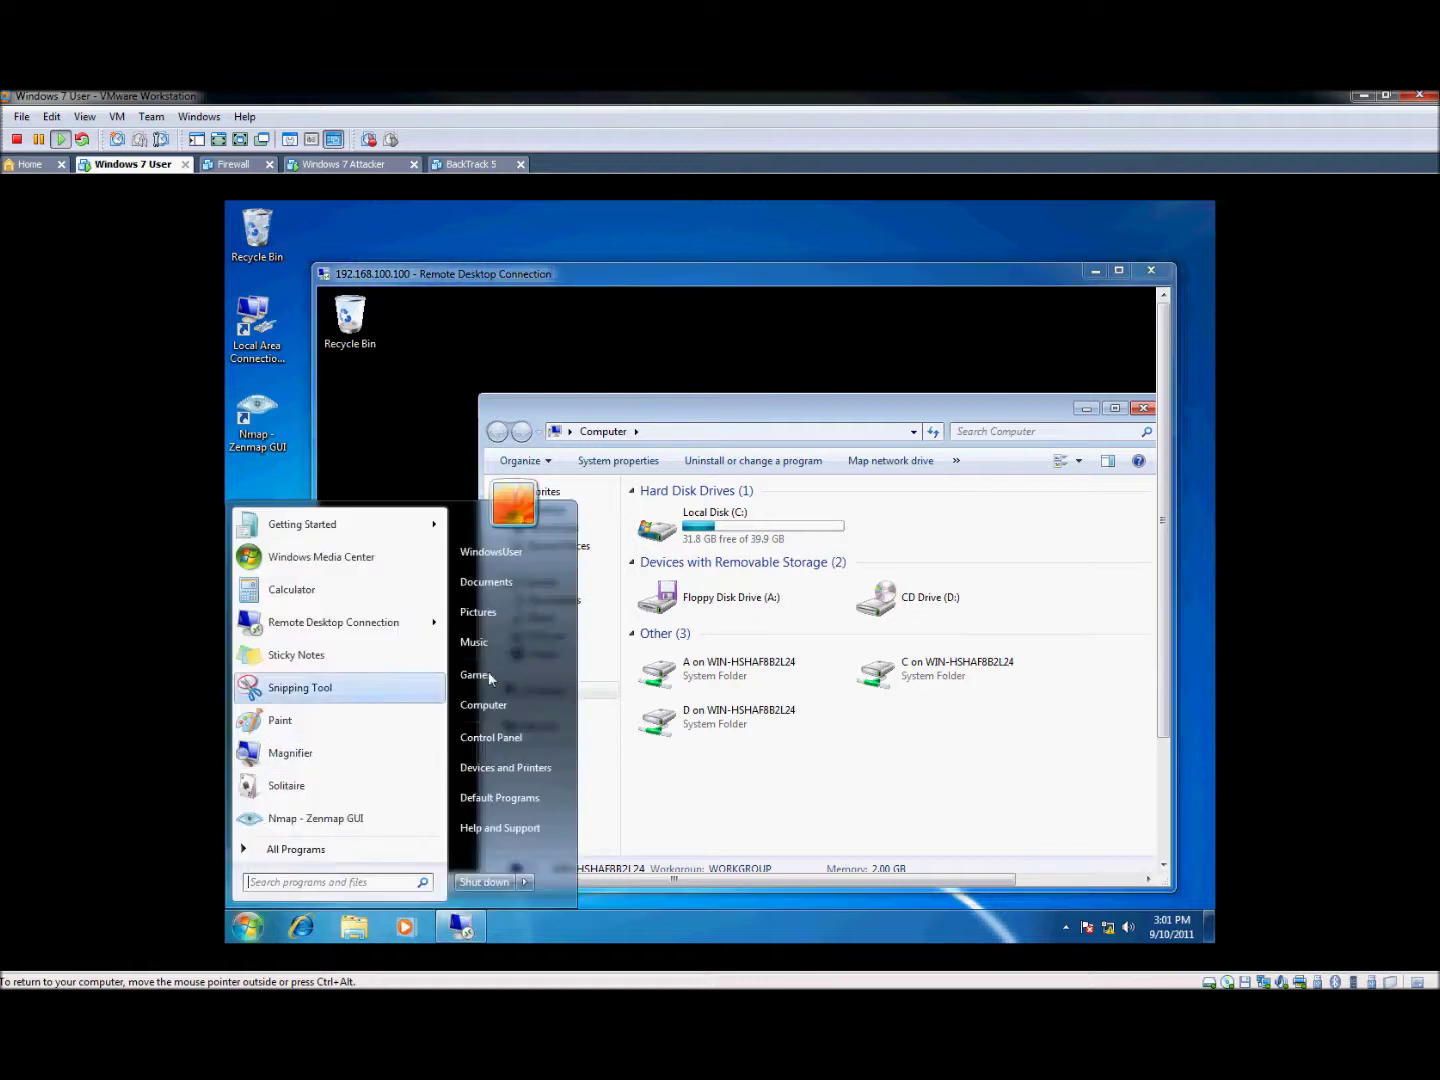
{"action": "left_click", "coordinate": [506, 680]}
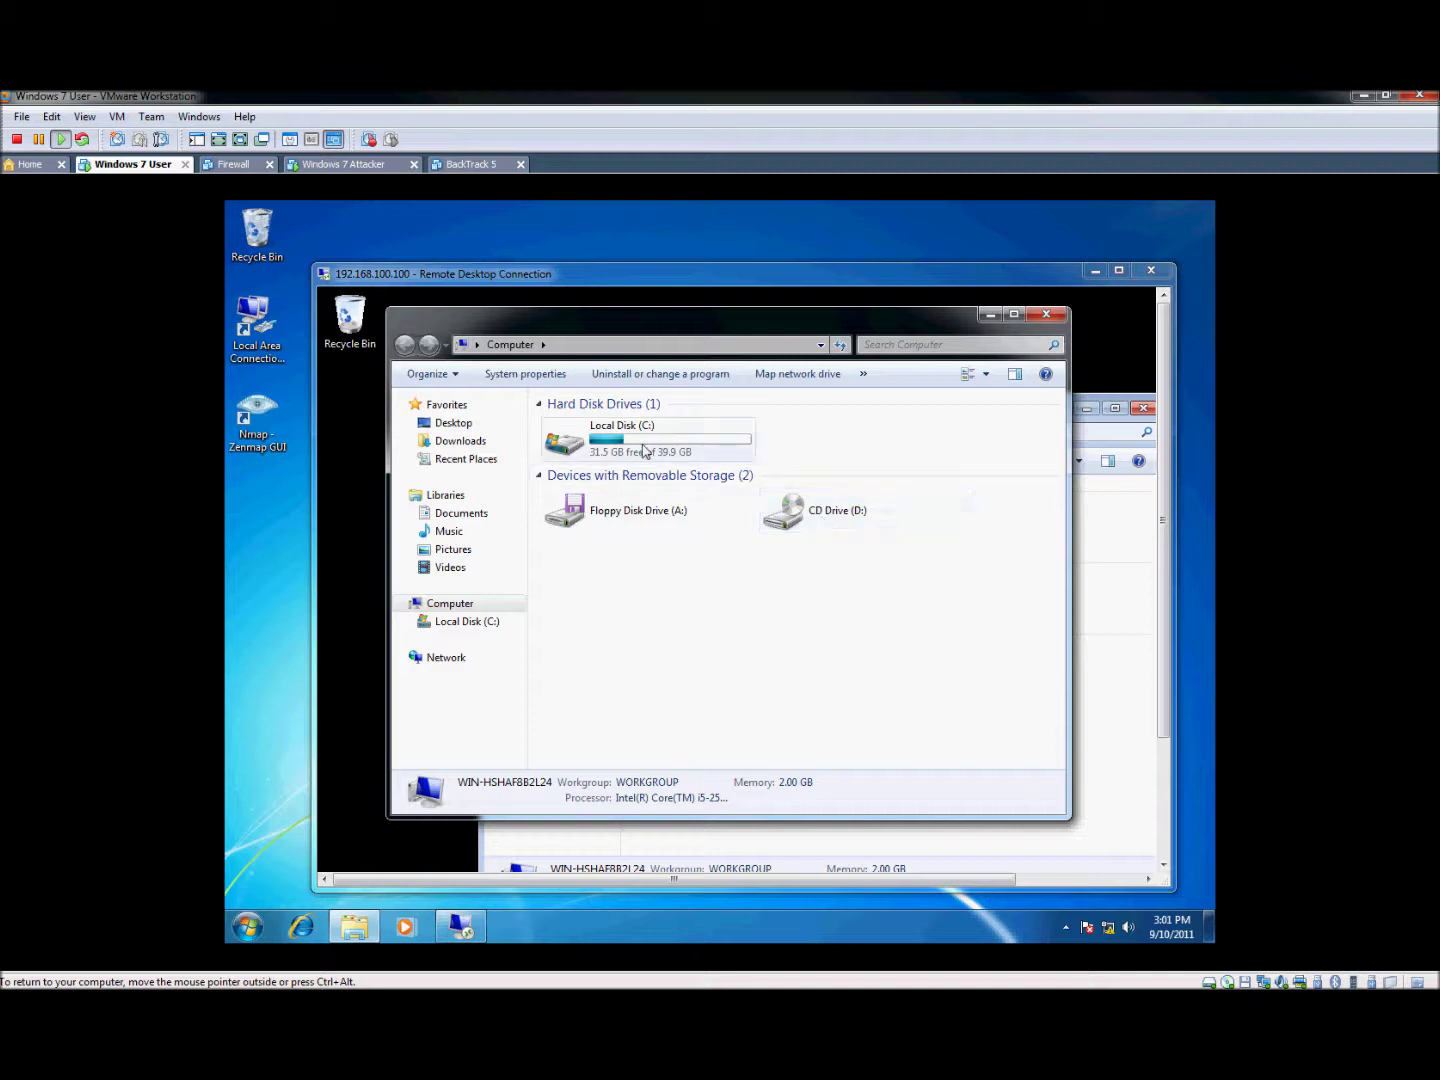
{"action": "double_click", "coordinate": [652, 446]}
Create a new folder named 'newfile' on local Local Disk (C:)
{"action": "right_click", "coordinate": [612, 536]}
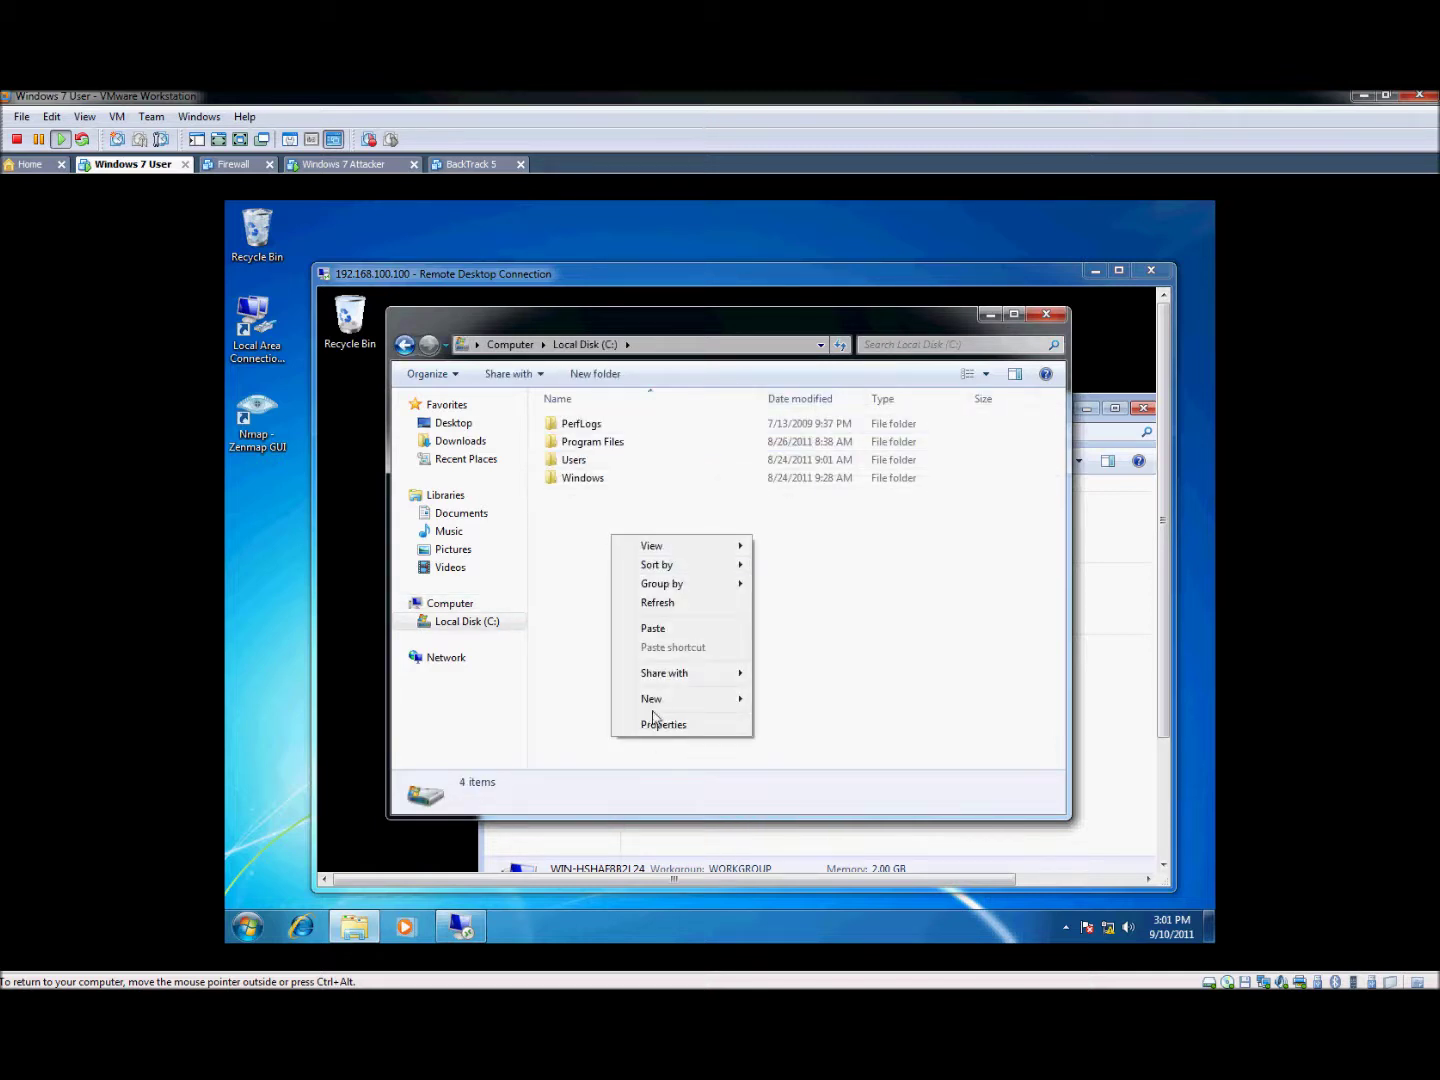
{"action": "mouse_move", "coordinate": [655, 699]}
{"action": "left_click", "coordinate": [797, 705]}
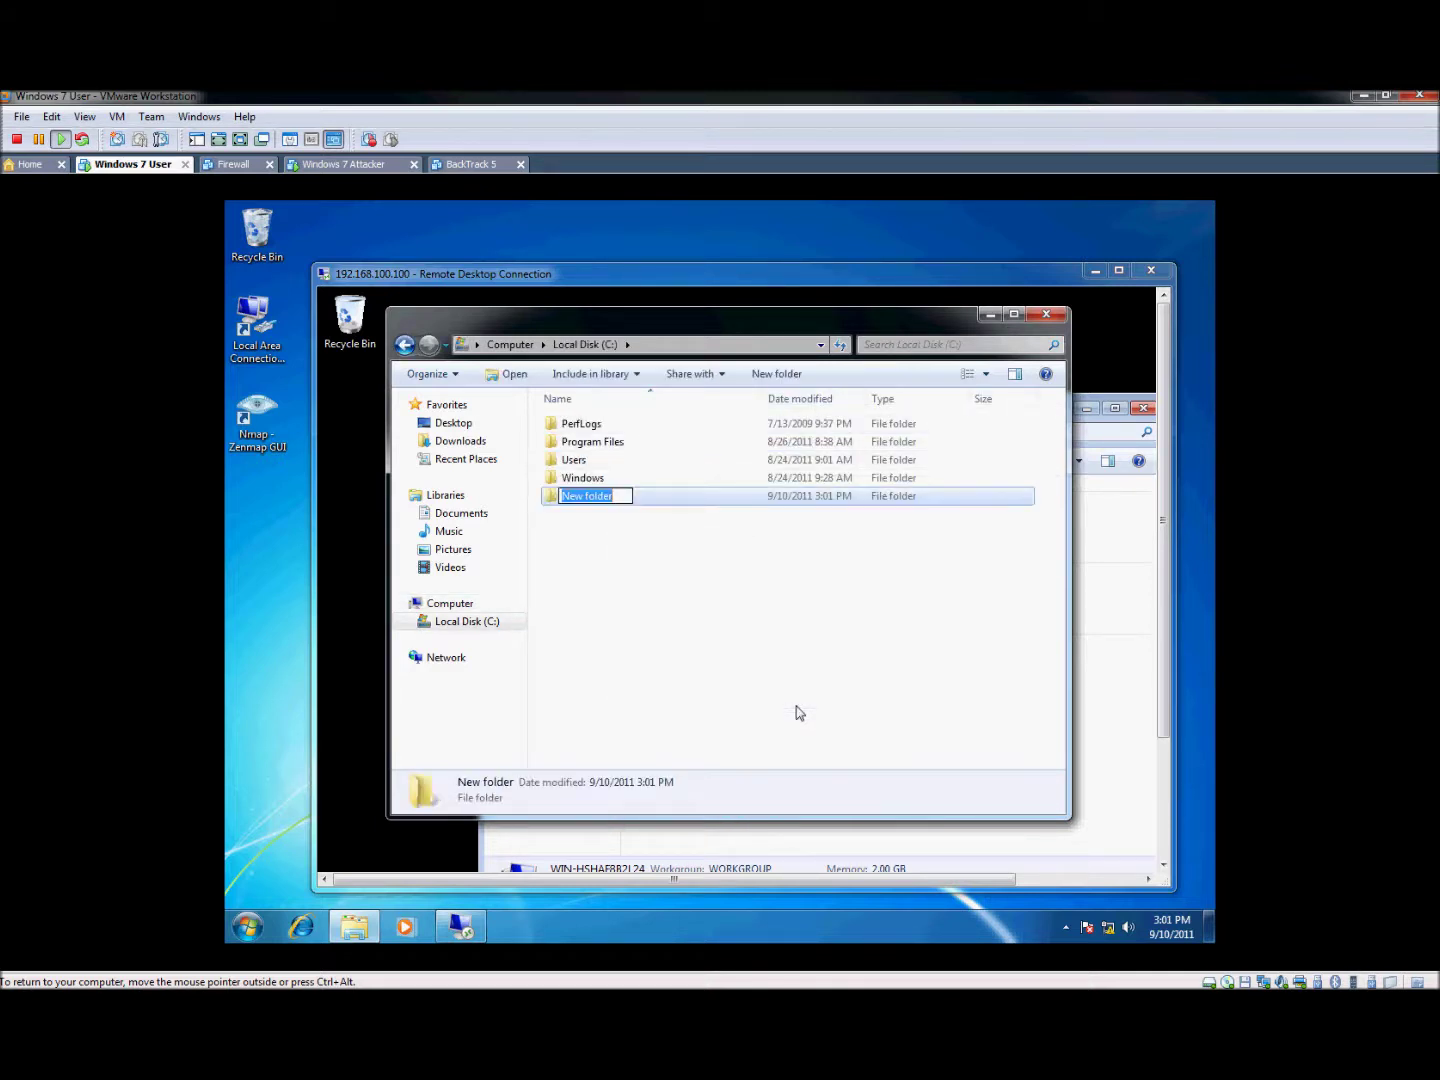
{"action": "type", "text": "newfile"}
{"action": "key", "text": "Return"}
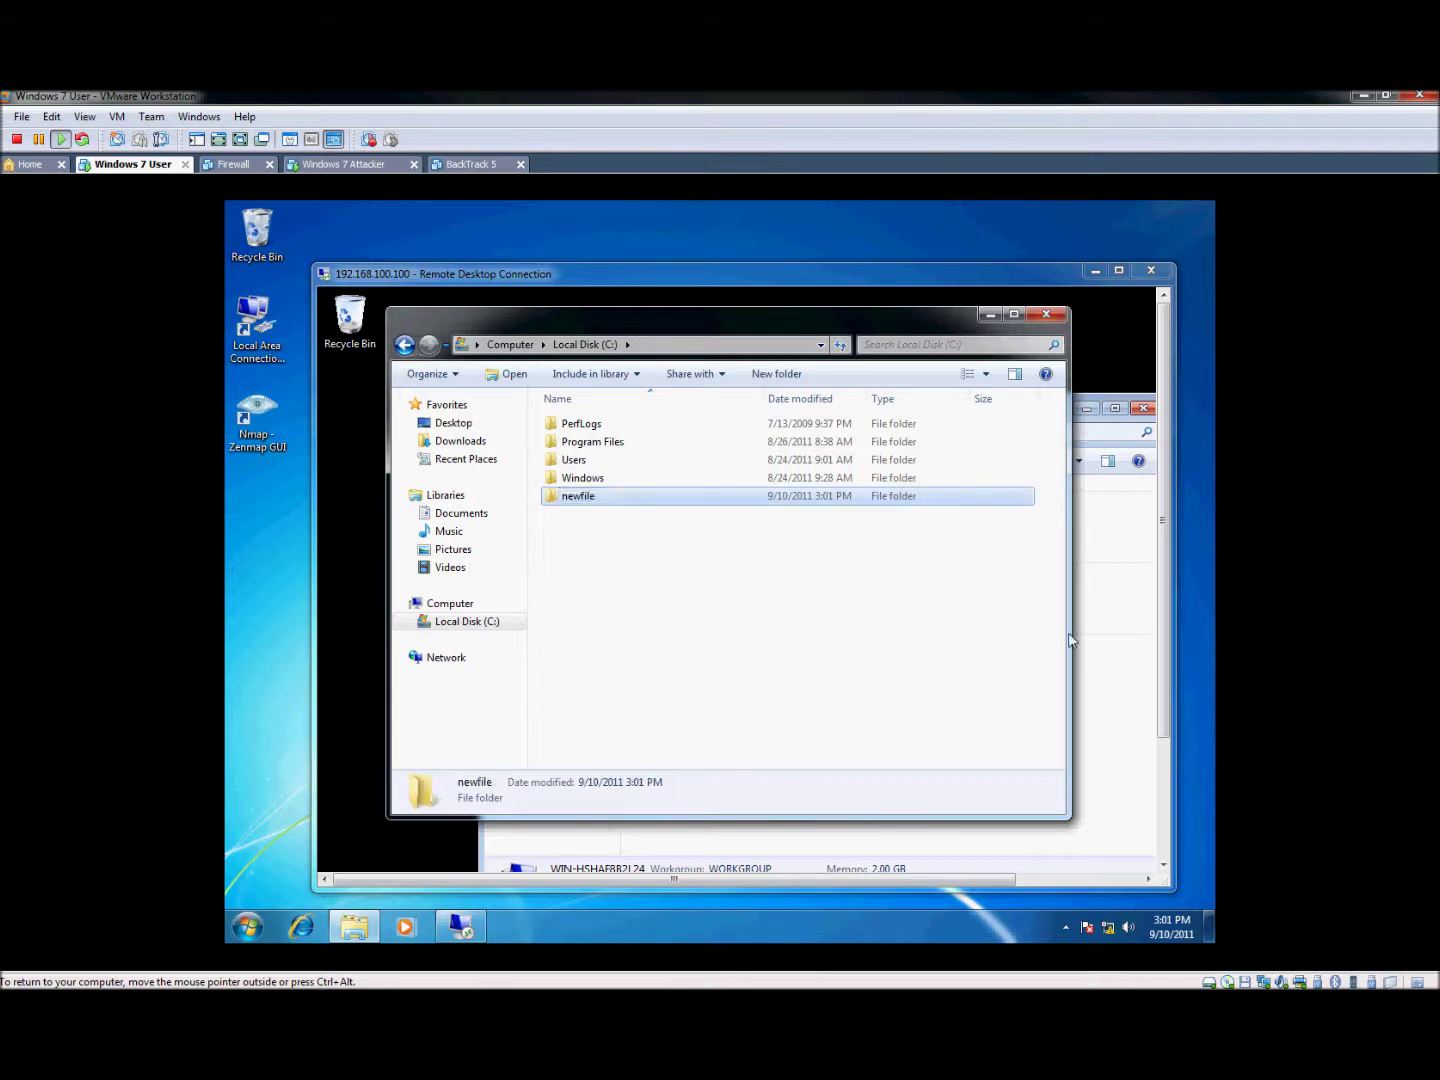
Open the redirected C drive in the remote session and select the newfile folder
{"action": "key", "text": "alt+F4"}
{"action": "double_click", "coordinate": [959, 669]}
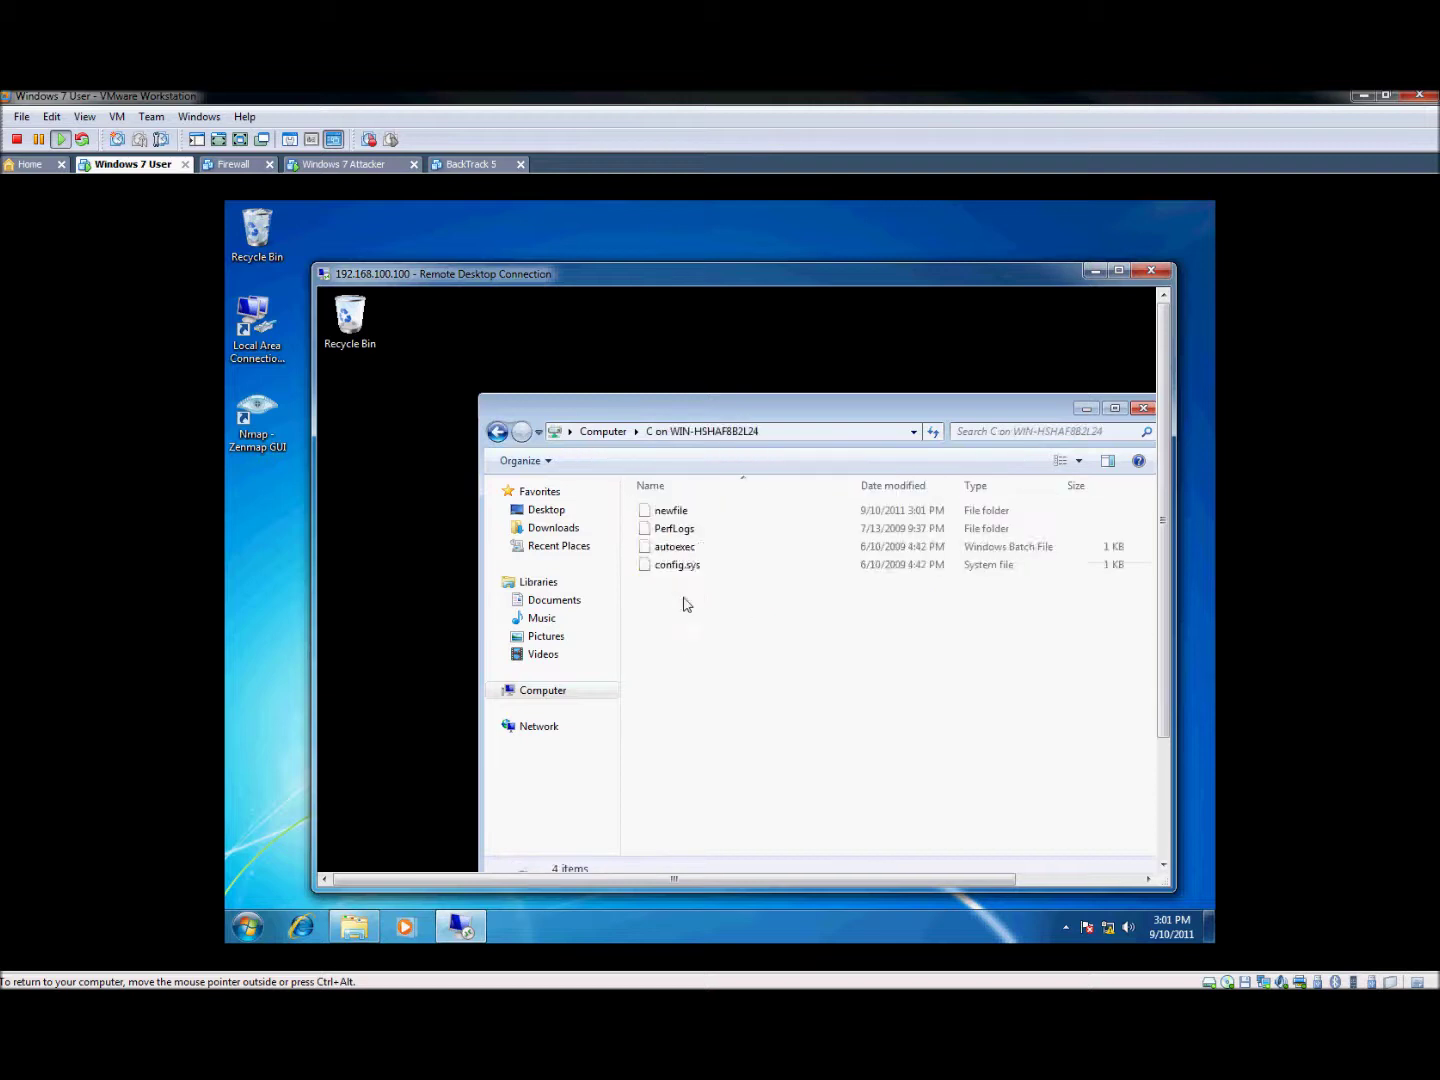
{"action": "left_click", "coordinate": [699, 512]}
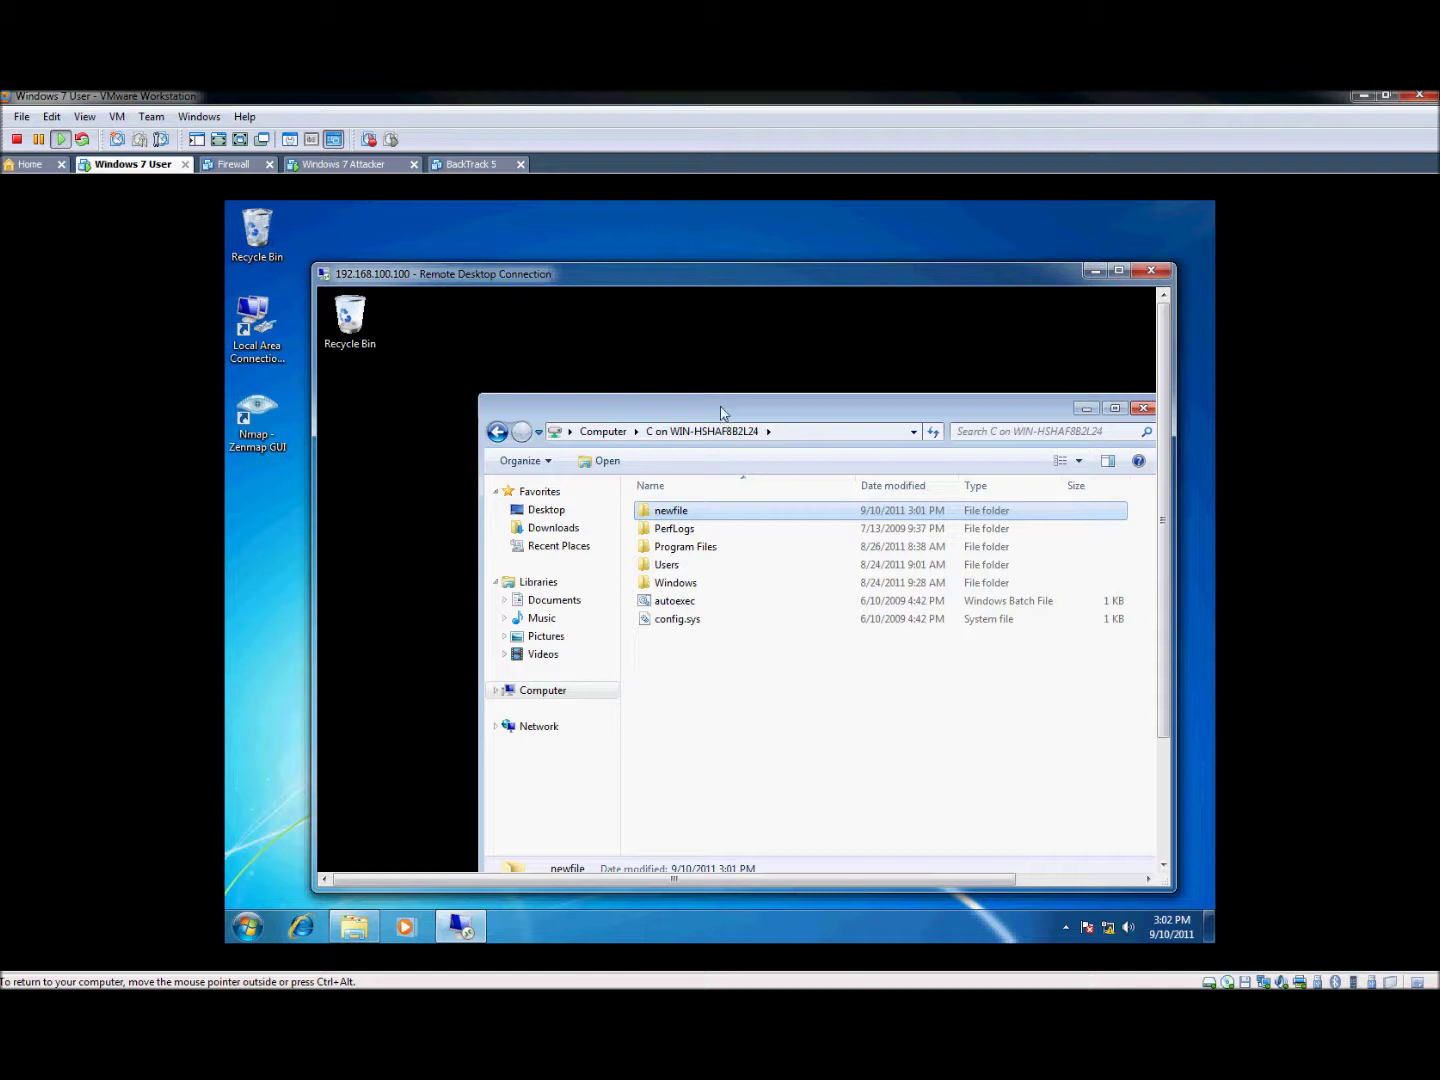
{"action": "left_click_drag", "start_coordinate": [722, 412], "coordinate": [592, 352]}
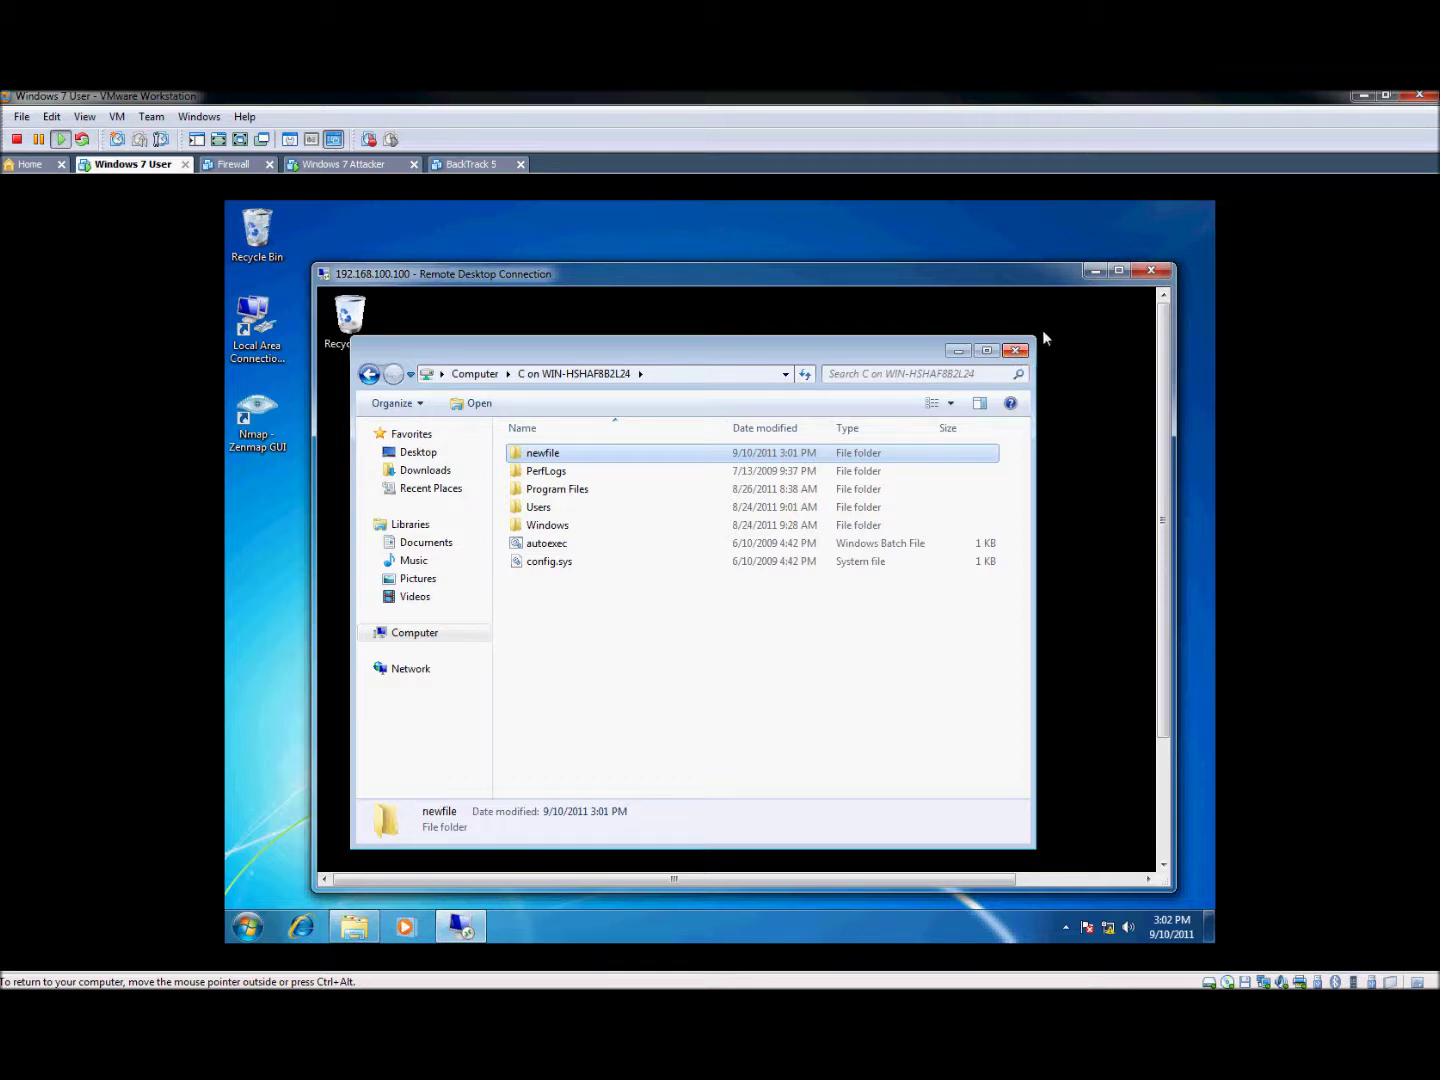
Disconnect the Remote Desktop session, close the local Local Disk (C:) window, and release VM input
{"action": "left_click", "coordinate": [991, 350]}
{"action": "left_click", "coordinate": [1151, 270]}
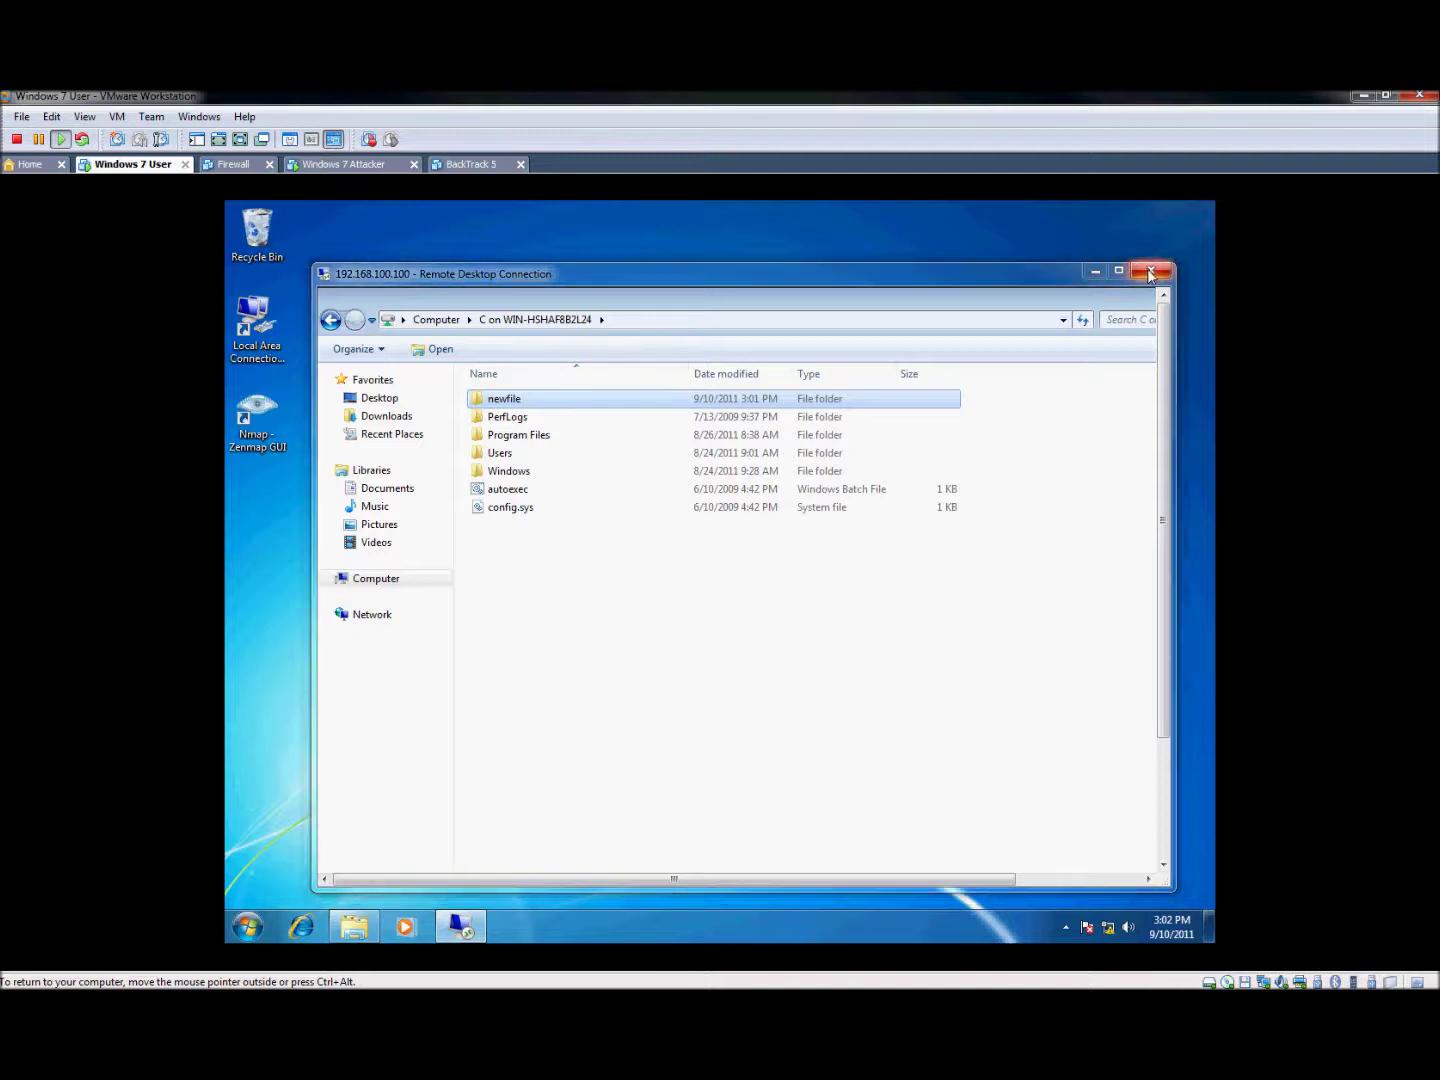
{"action": "left_click", "coordinate": [791, 627]}
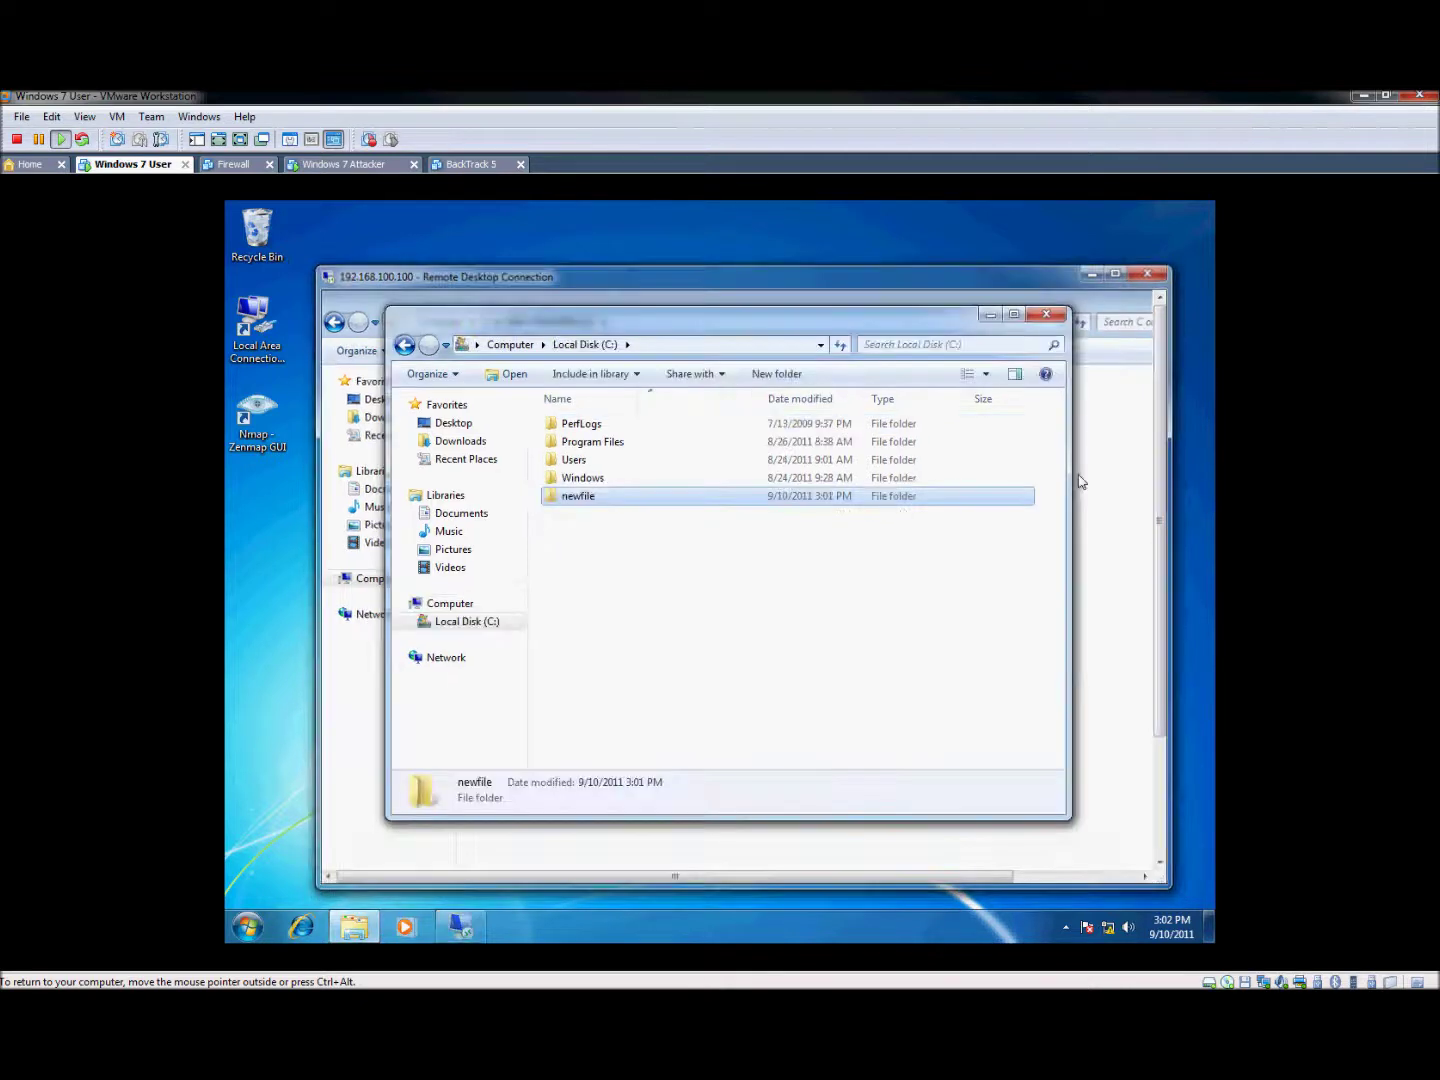
{"action": "left_click_drag", "start_coordinate": [938, 326], "coordinate": [926, 365]}
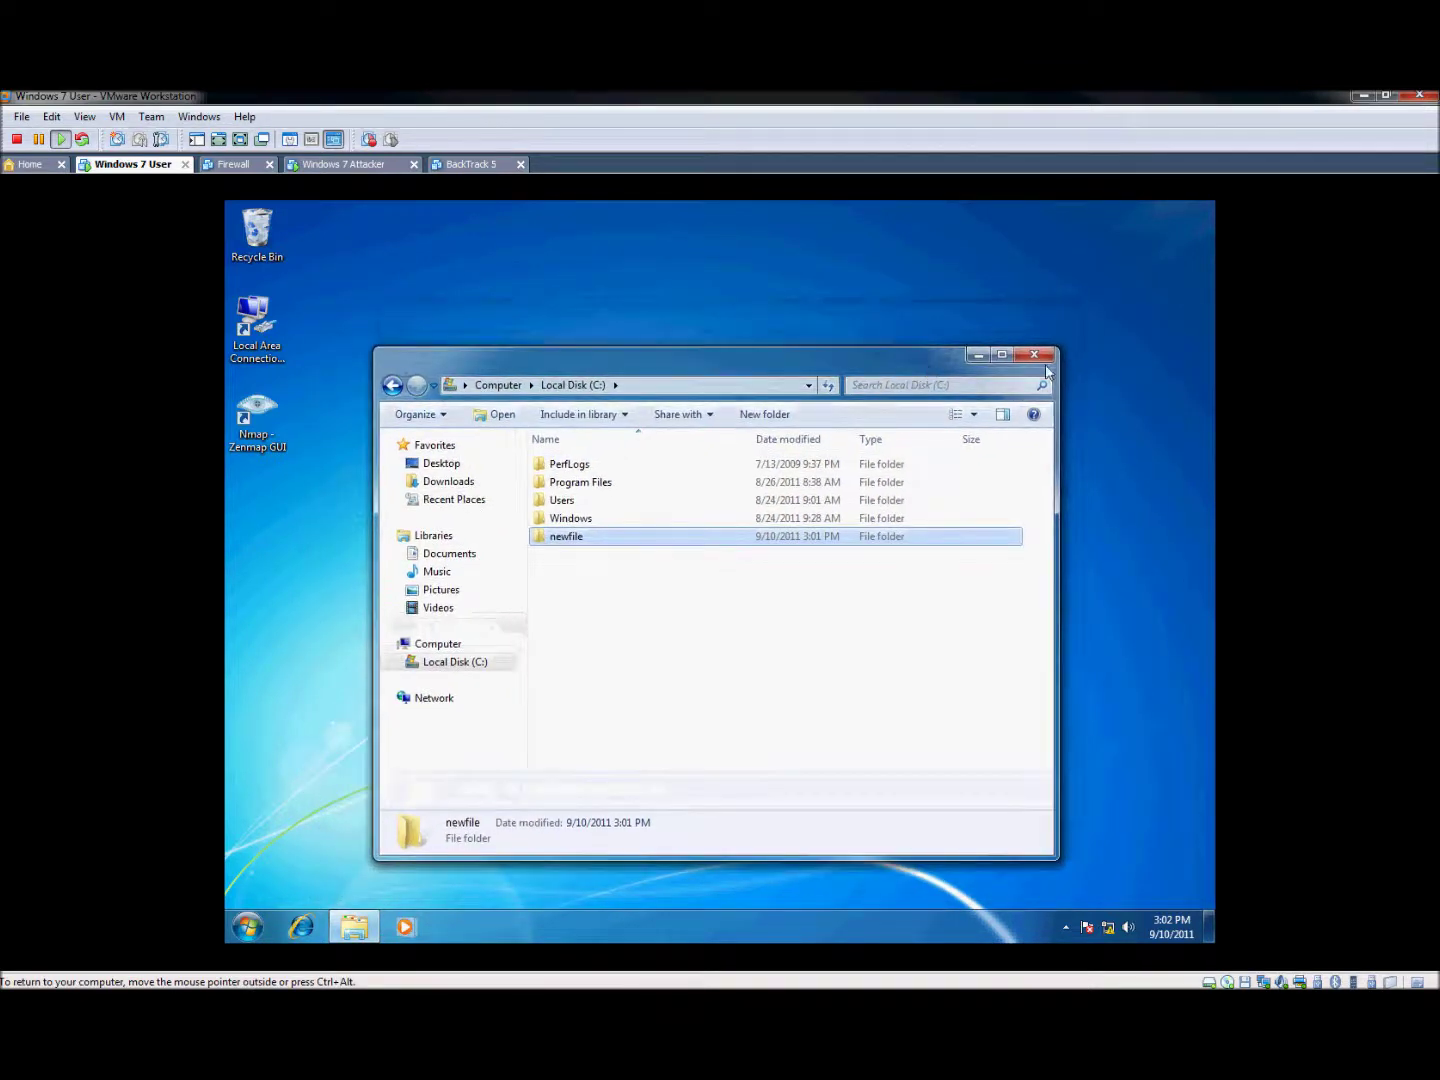
{"action": "left_click", "coordinate": [1044, 355]}
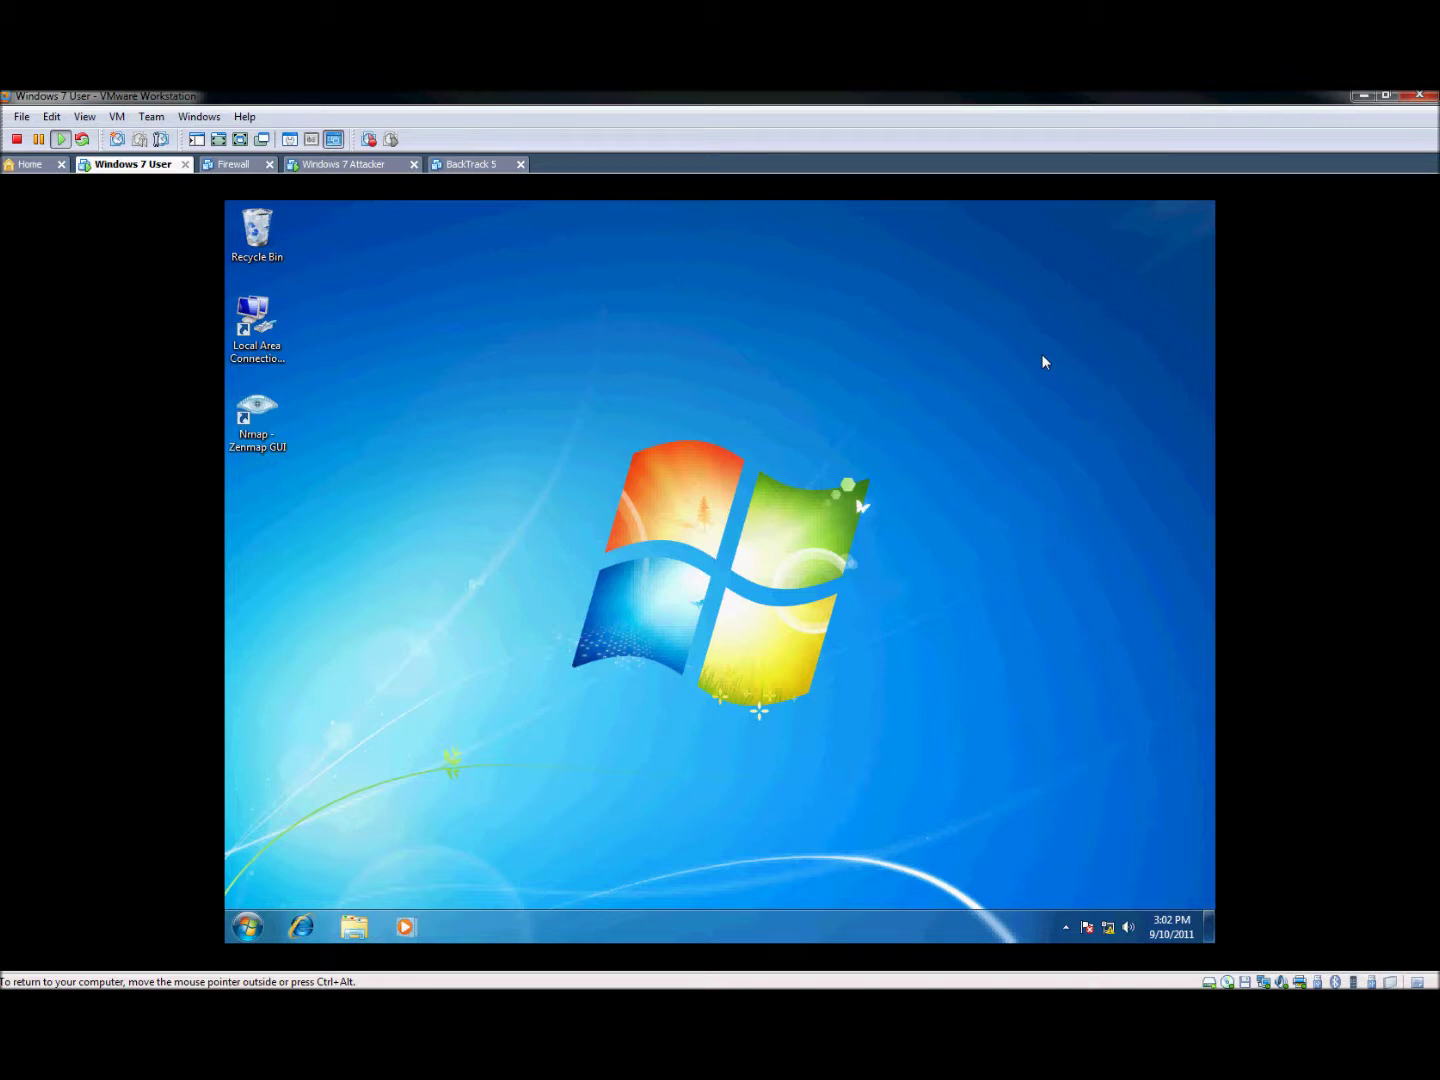
{"action": "key", "text": "ctrl+alt"}
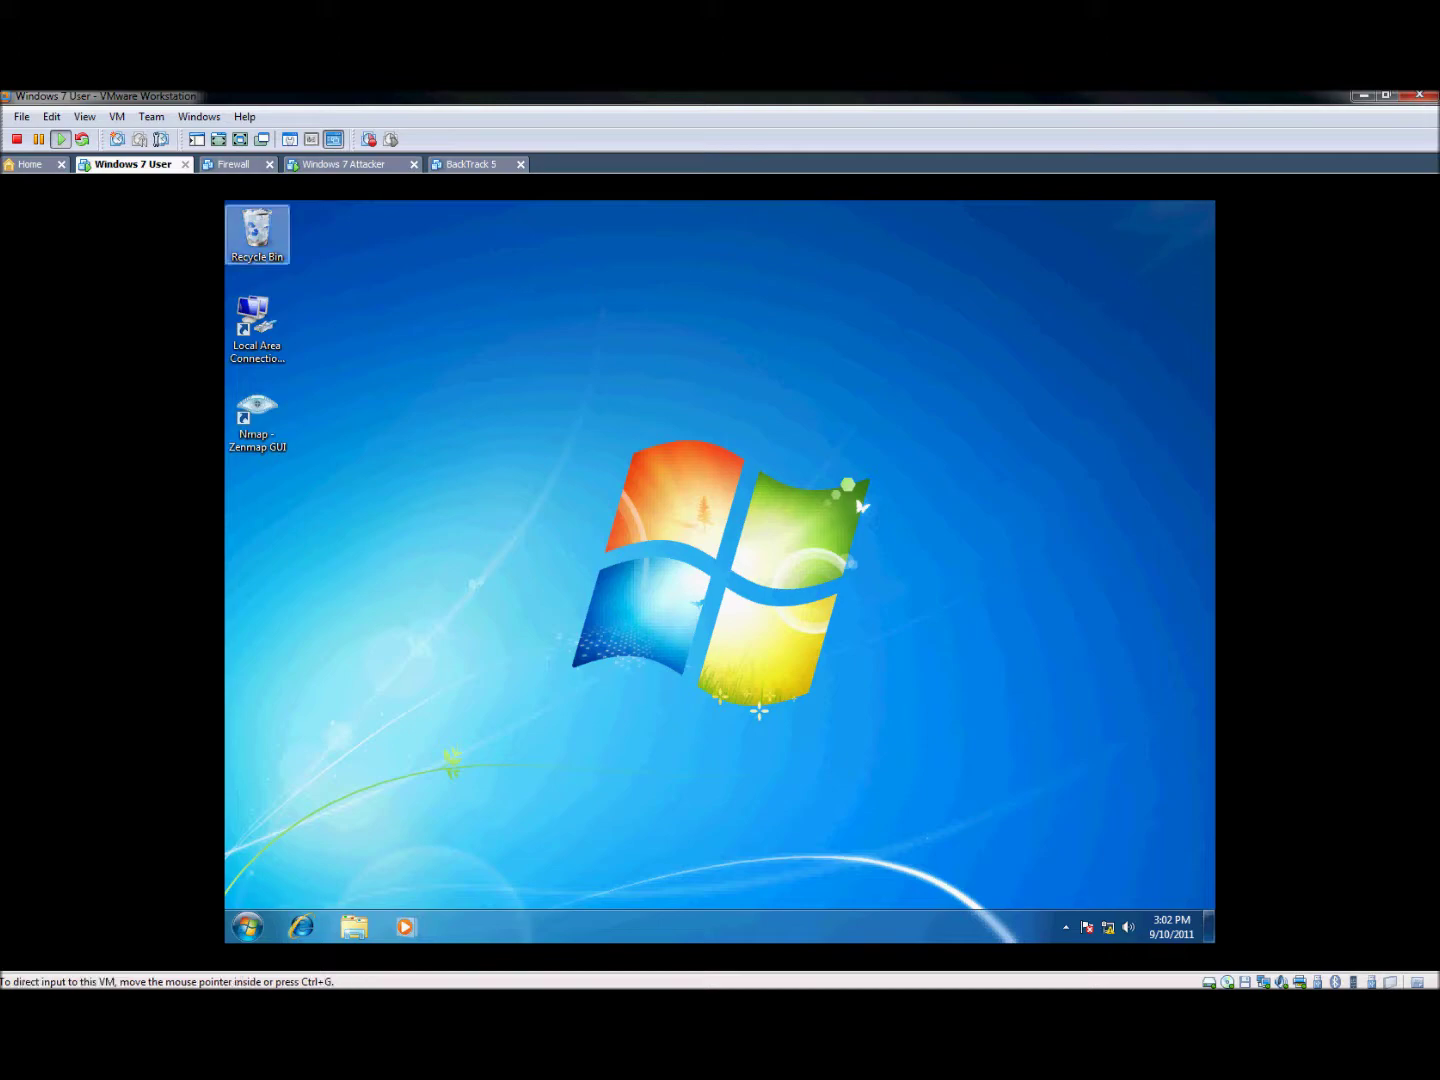